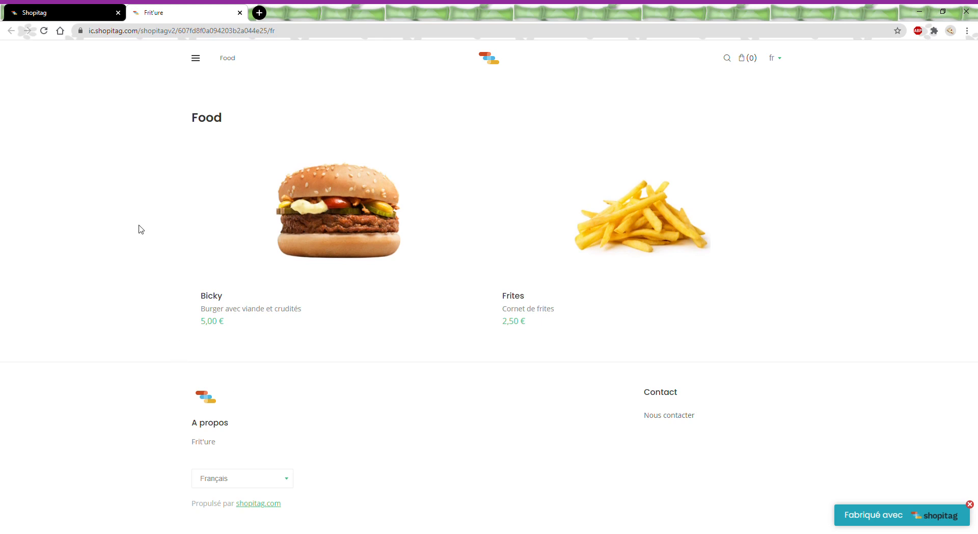
Start a new product option from the product catalogue's options and condiments list in the Shopitag back office
click(71, 9)
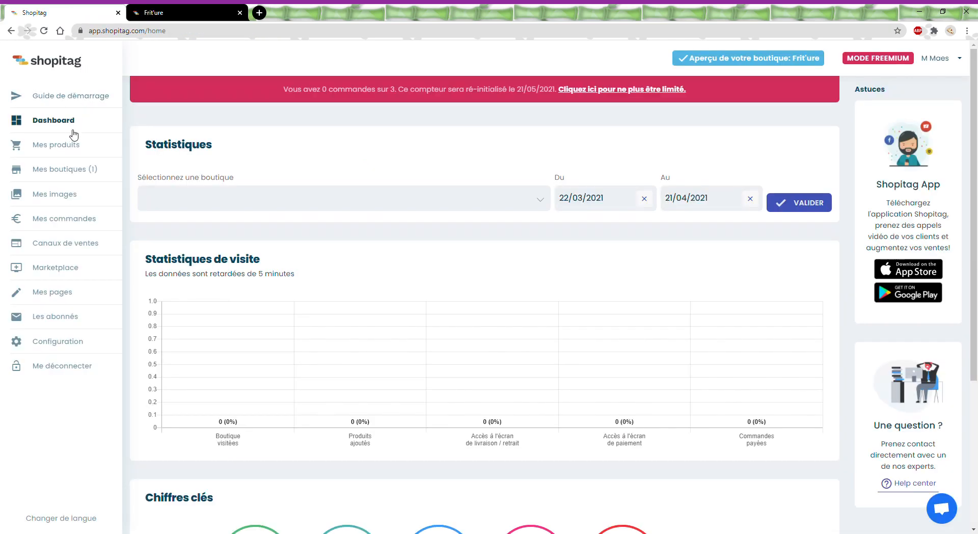
click(63, 146)
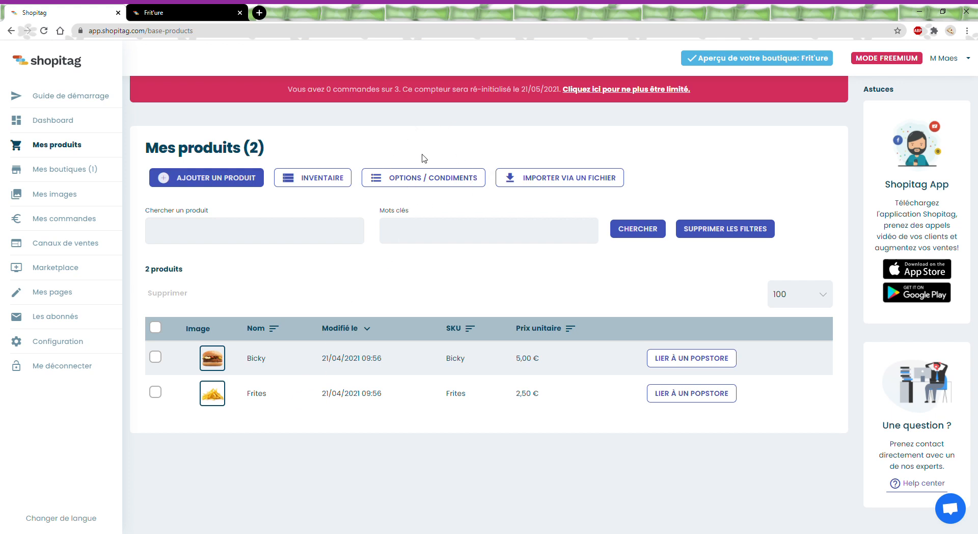
click(431, 182)
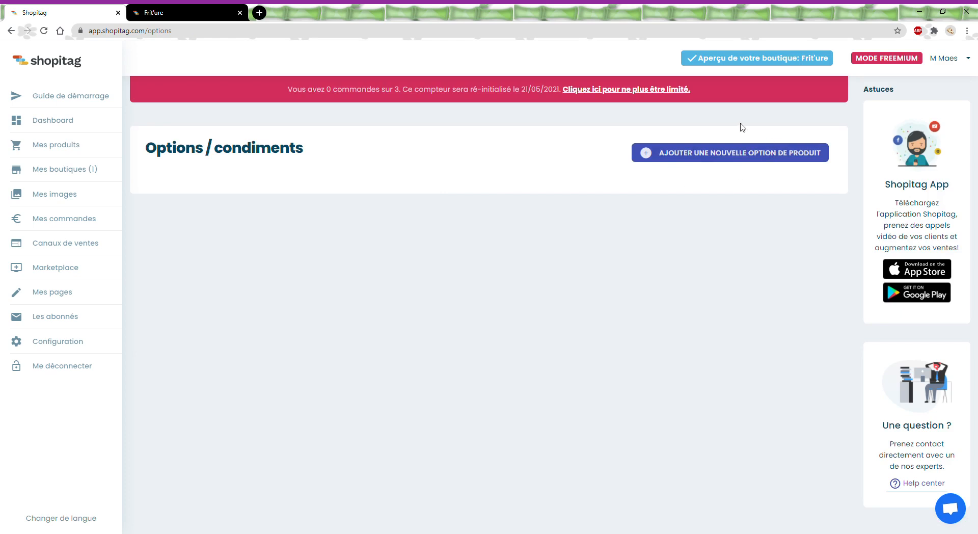
click(719, 159)
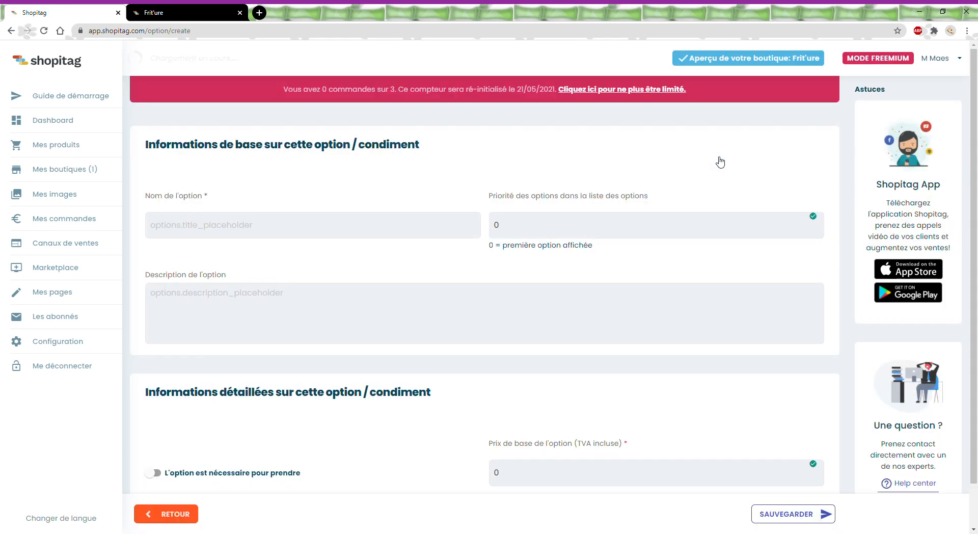
Name the option "Sauce" and enter the description "Quelle sauce avec vos frites ?"
click(251, 220)
text(Sau)
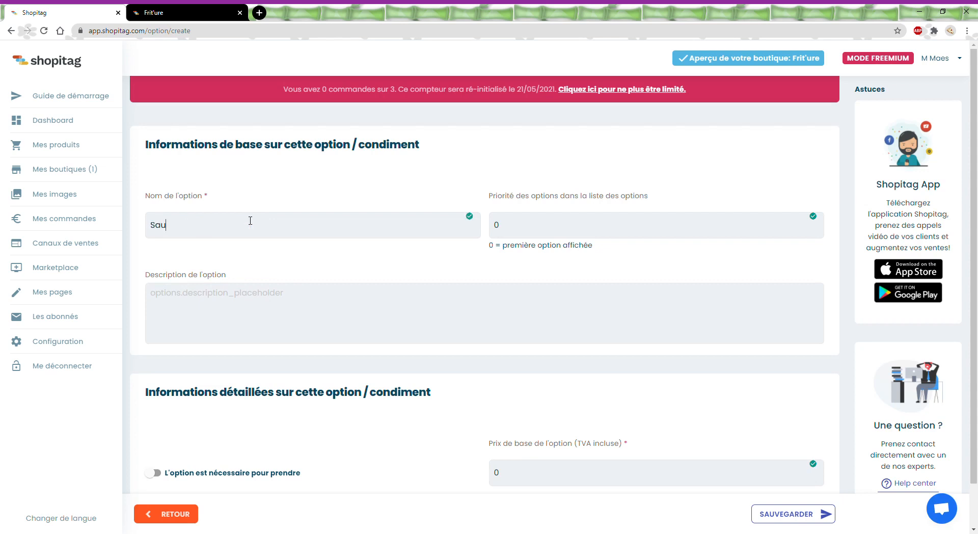
text(ce)
click(268, 295)
text(Q)
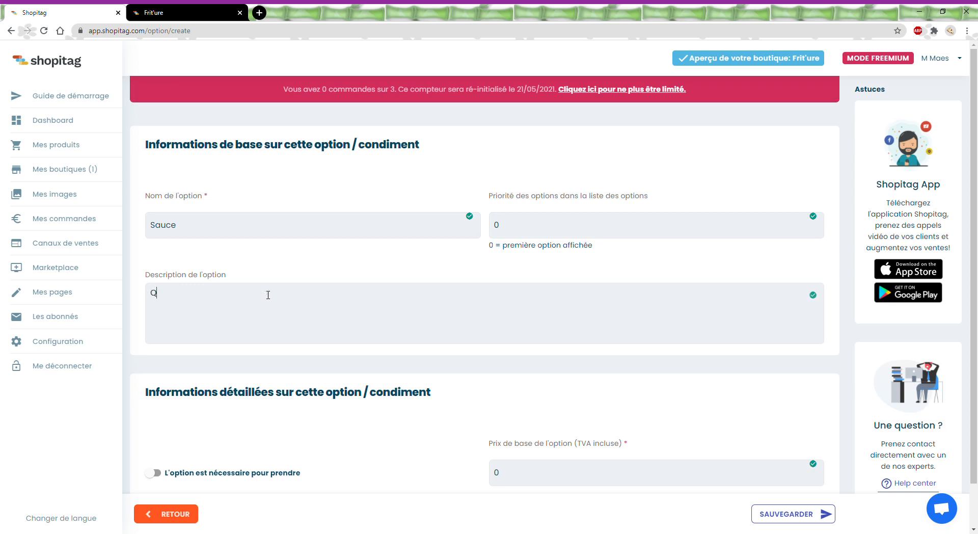
text(uelle sauce avec vos frites ?)
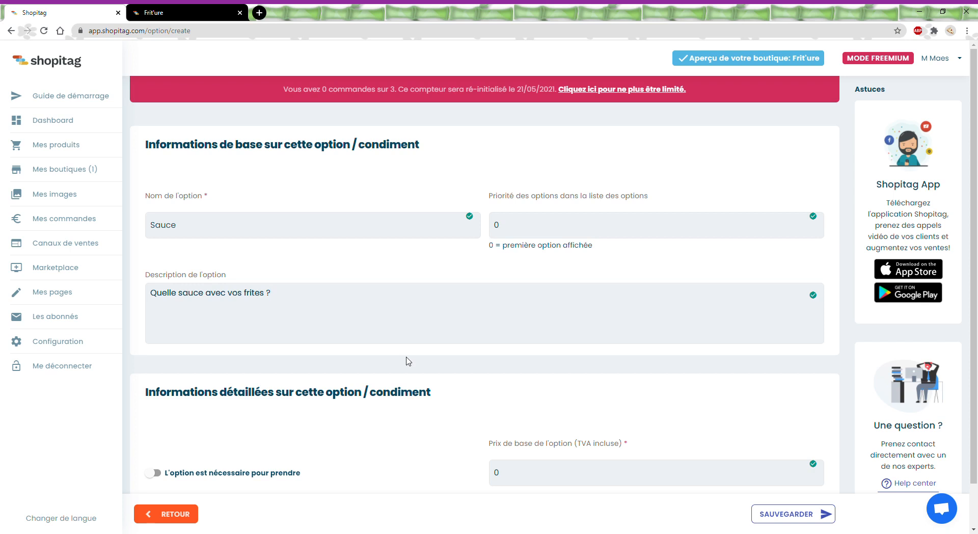
Make the Sauce option mandatory with a base price of 0.5 and enable different values for it
scroll(409, 362, down, 1)
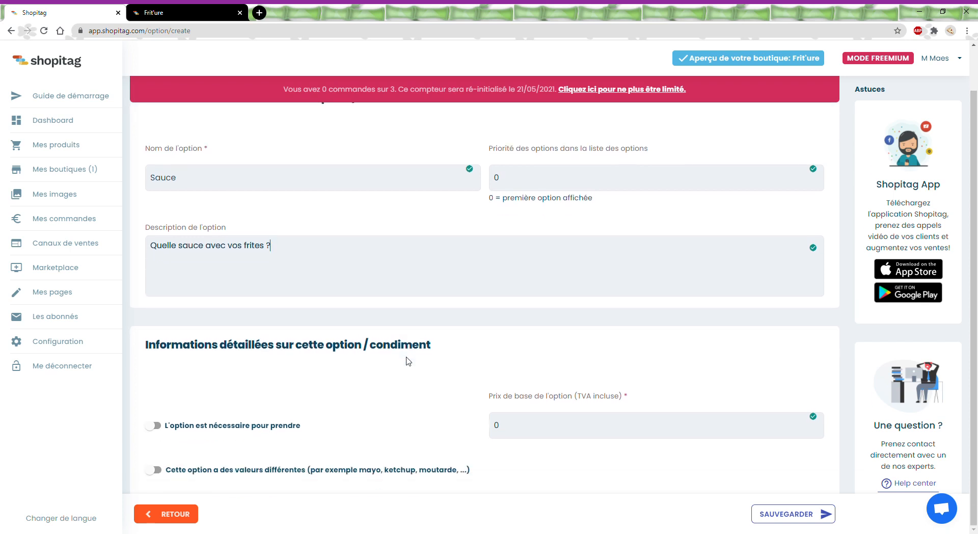
click(156, 426)
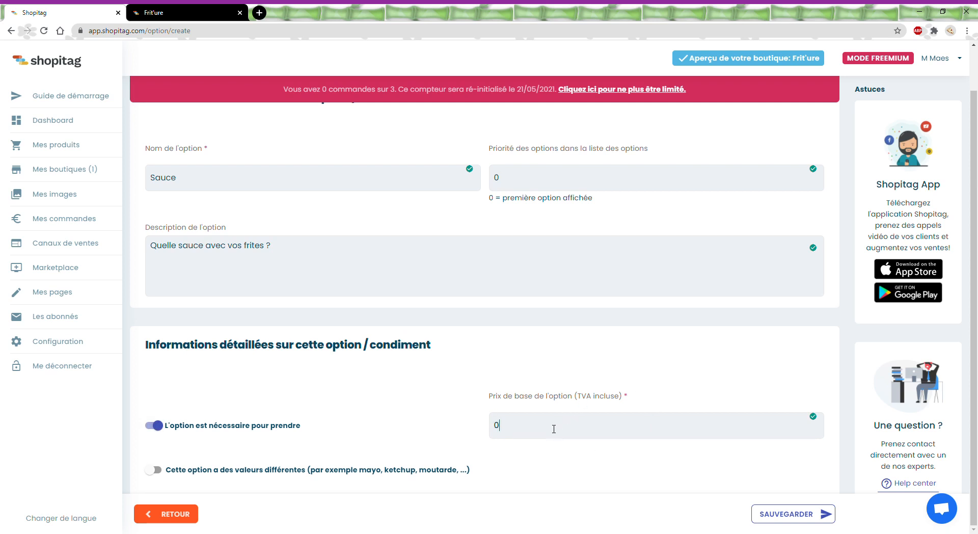
text(5)
click(159, 470)
Add a selectable value named "Ketchup" to the Sauce option
scroll(345, 434, down, 3)
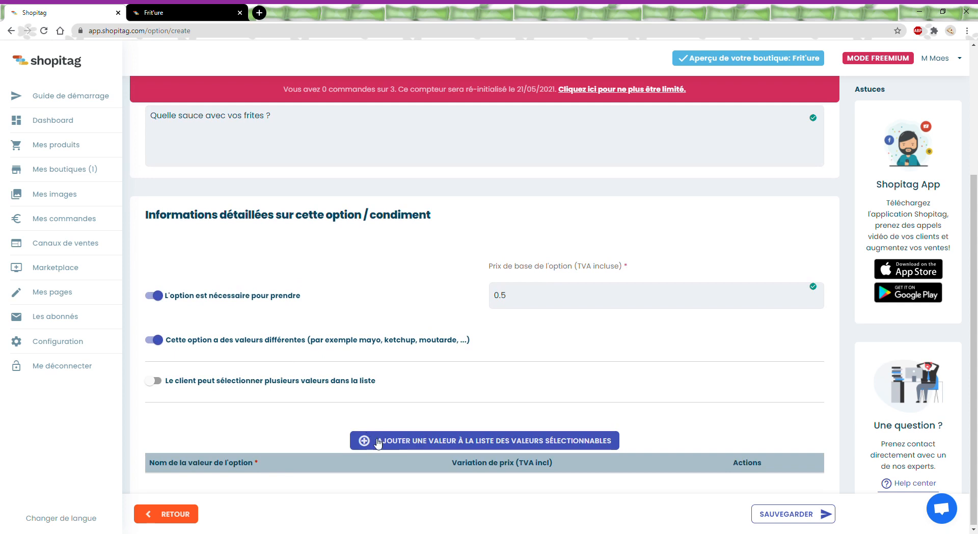
click(458, 446)
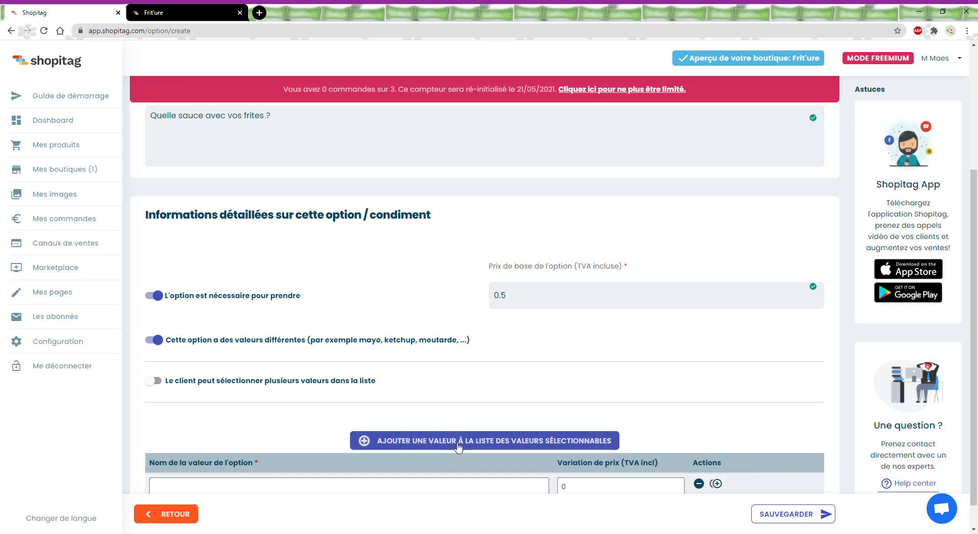
scroll(324, 393, down, 1)
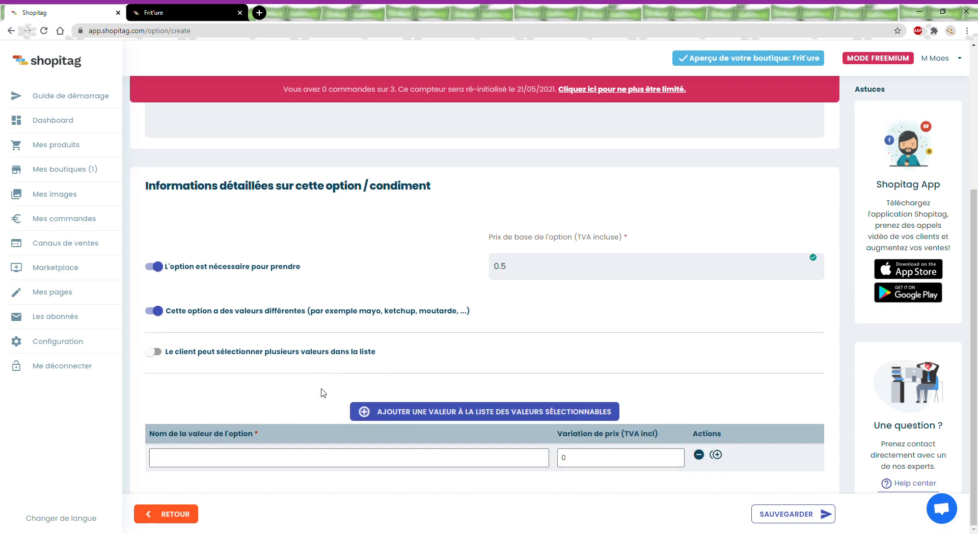
click(261, 460)
text(K)
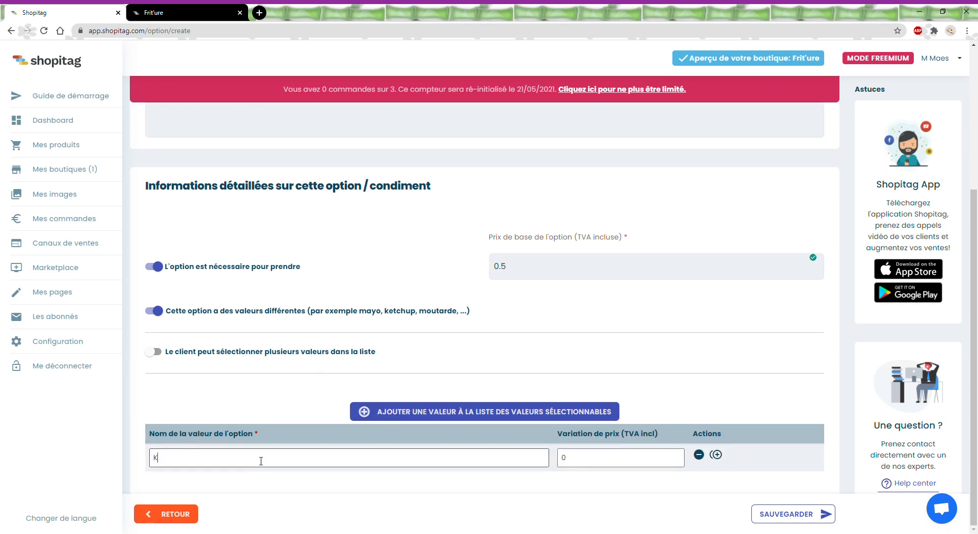
text(etchup)
Add a second selectable value named "Andalouse" to the Sauce option
click(395, 411)
click(233, 462)
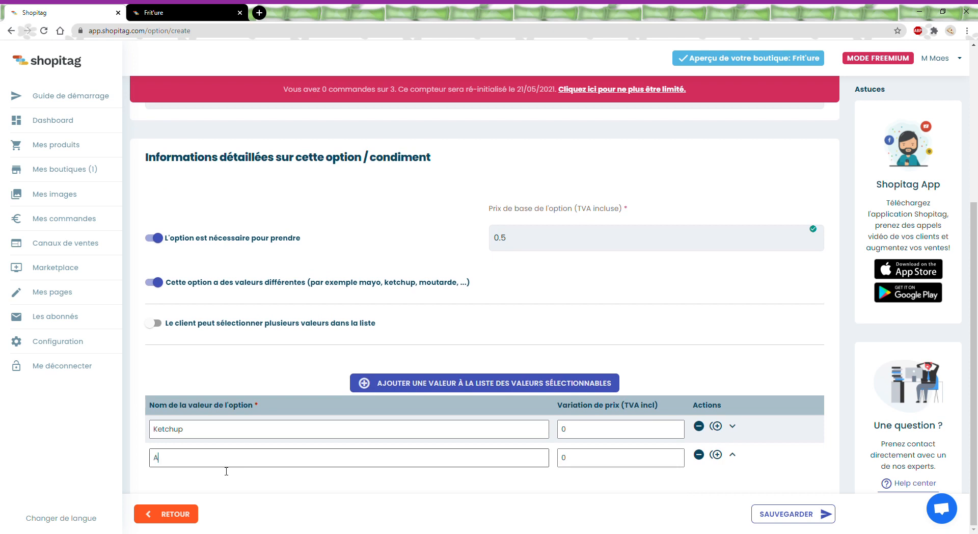
text(Ande)
text(louse)
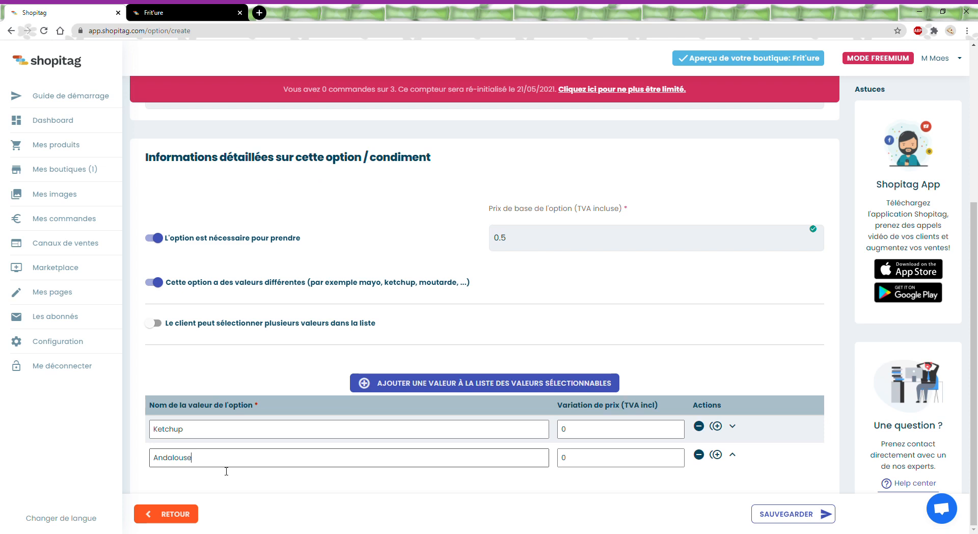
Add the value "Mayonnaise maison" with a price variation of 0.5 and save the Sauce option
click(437, 389)
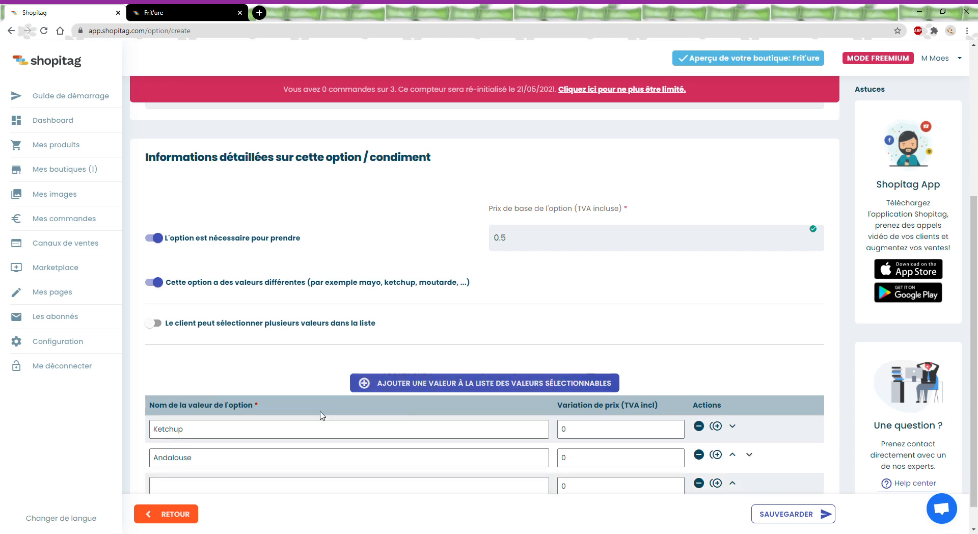
click(291, 459)
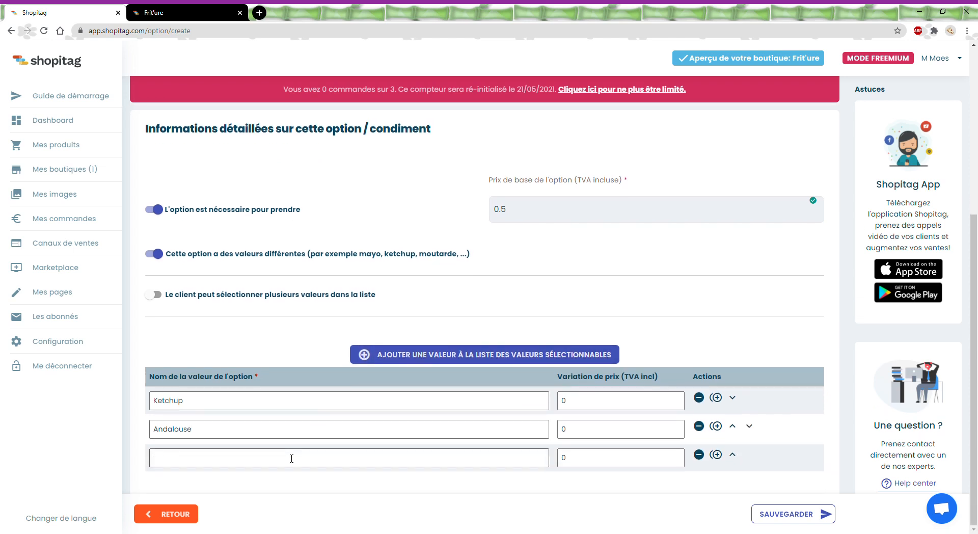
text(May)
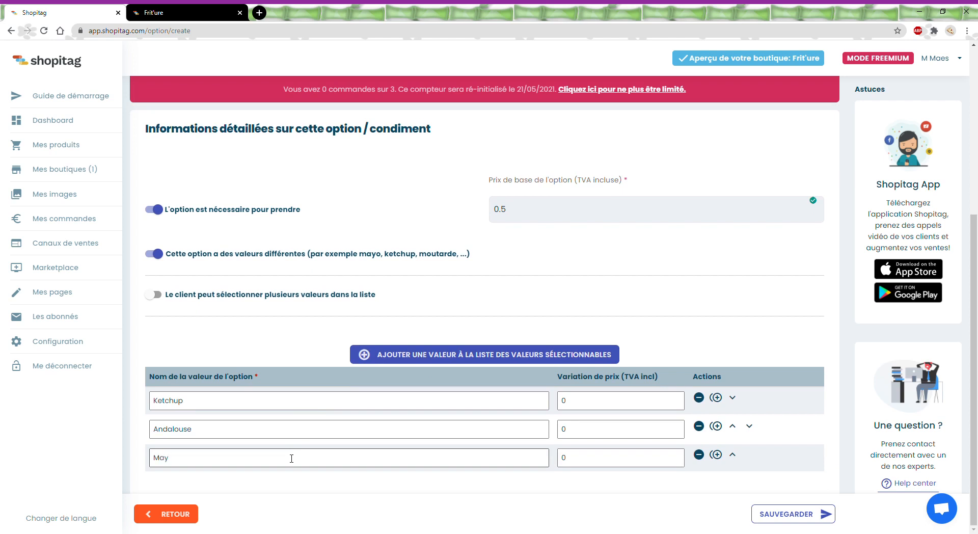
text(onnaise maison)
click(572, 464)
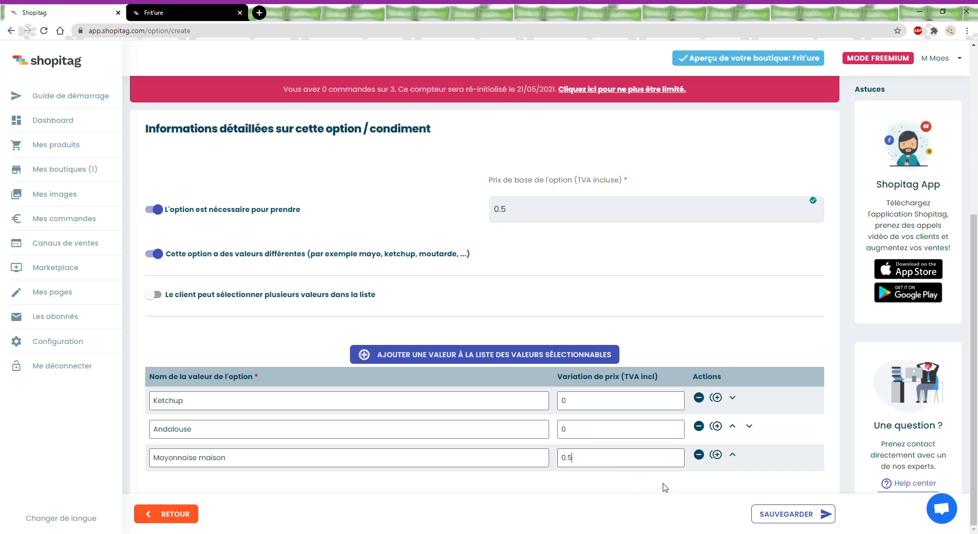
click(816, 517)
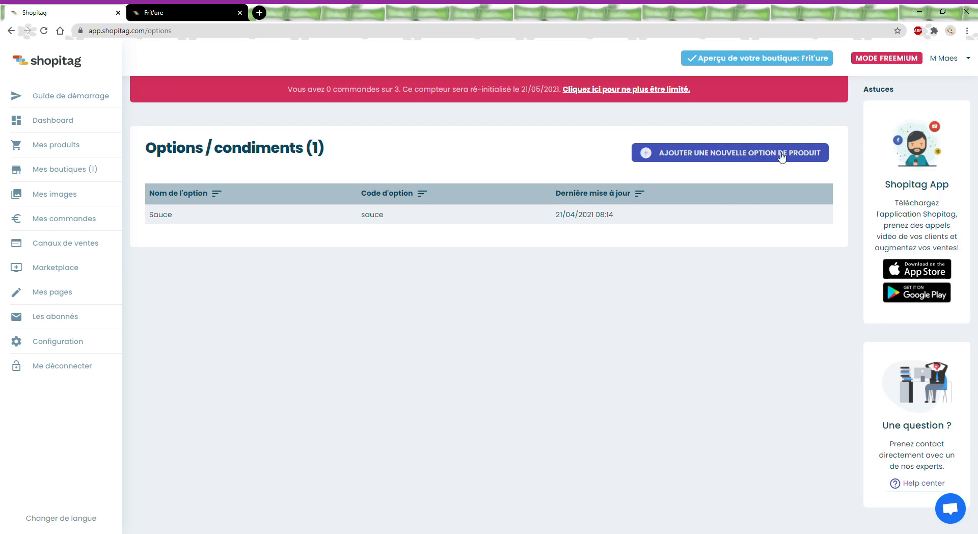
Create another product option and name it "Suppléments"
click(734, 151)
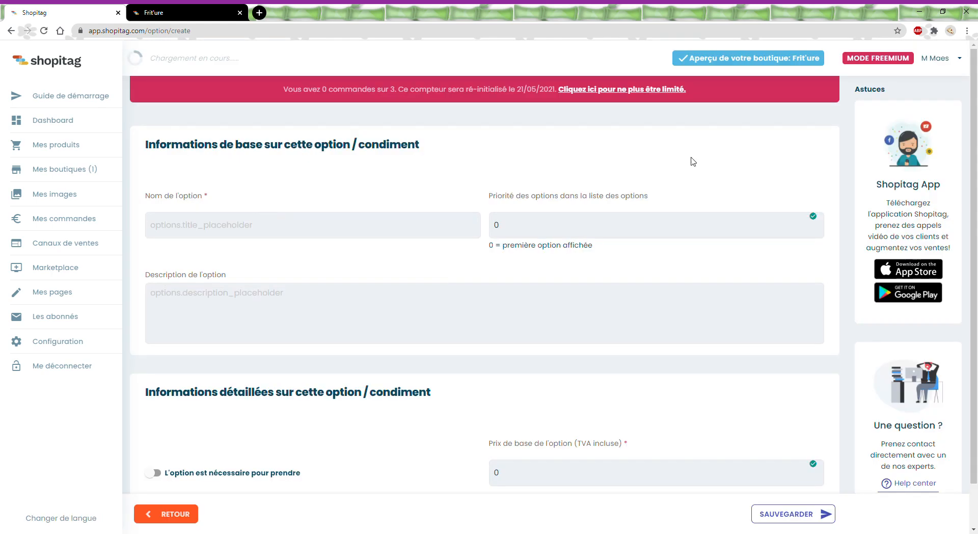
click(275, 232)
text(Supp)
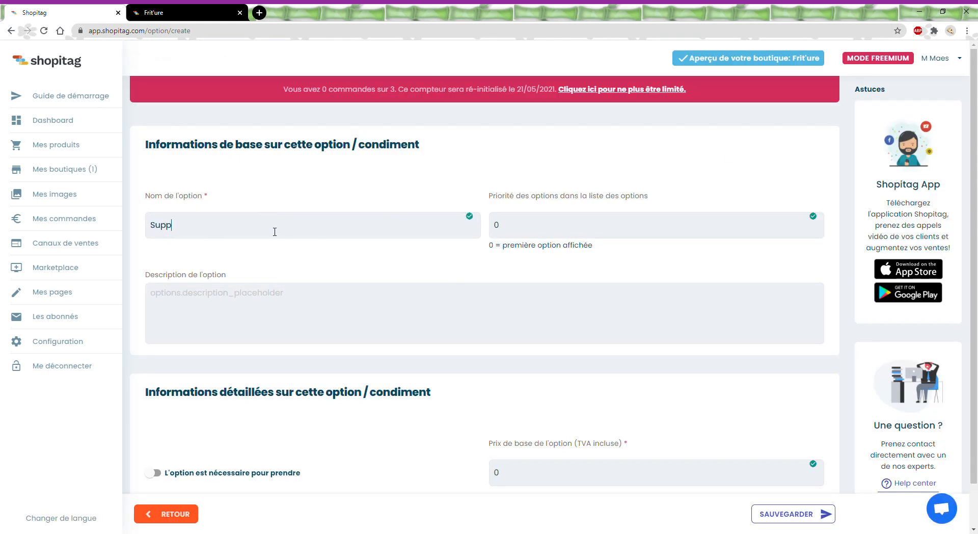
text(léments)
Enable different values for the Suppléments option and let customers select several, with a minimum of 0 and a maximum of 4
scroll(417, 303, down, 1)
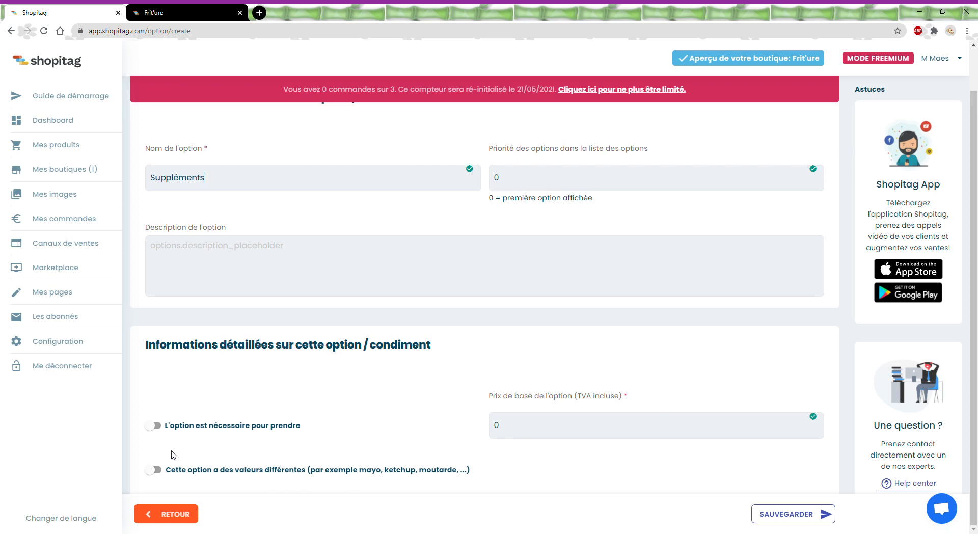
click(155, 470)
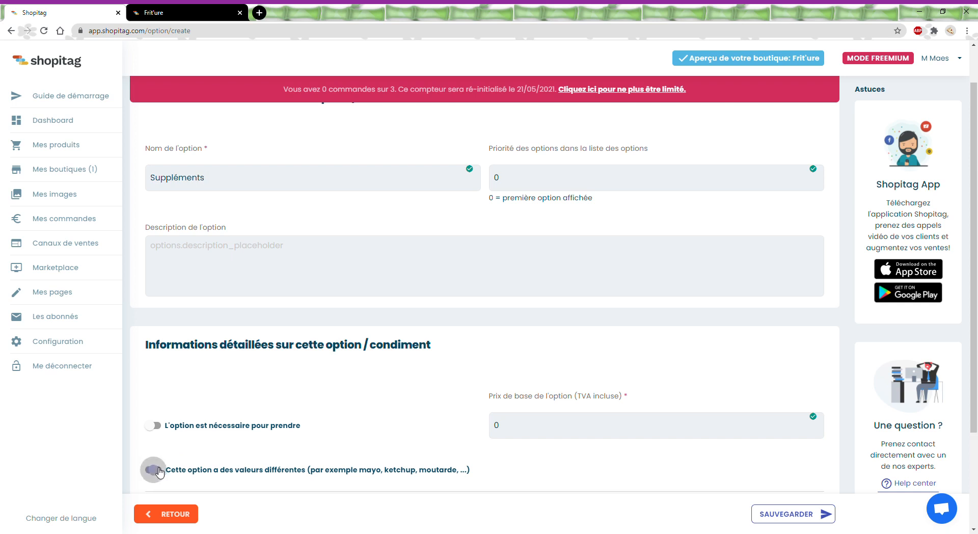
scroll(346, 464, down, 3)
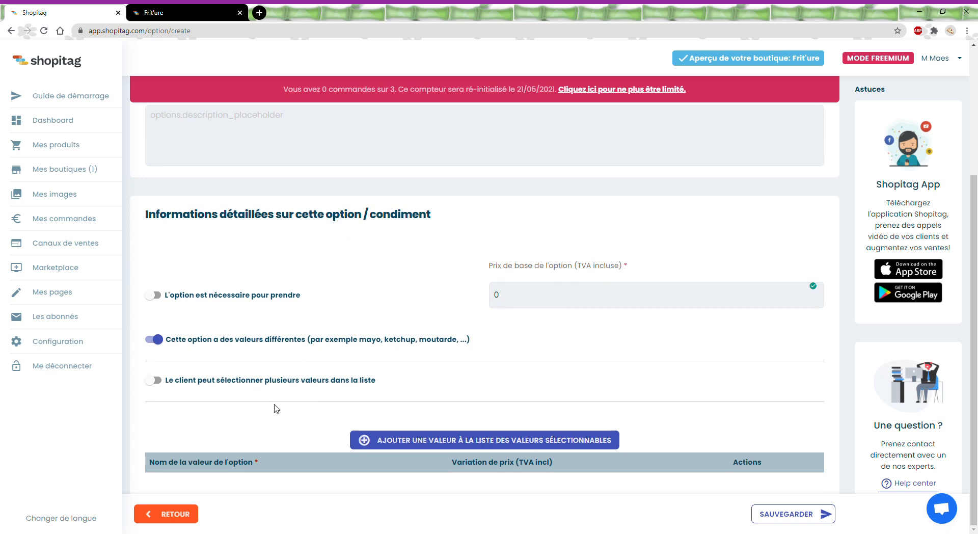
click(158, 384)
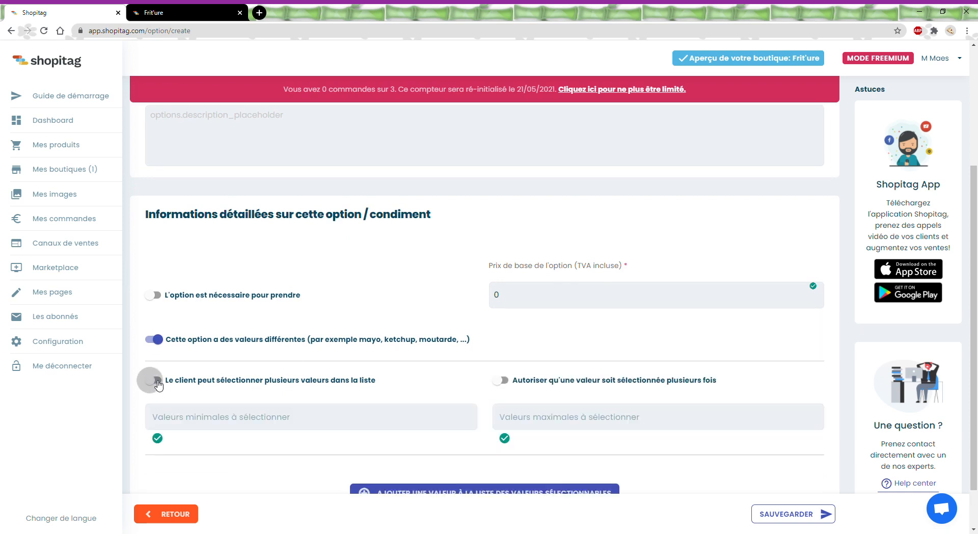
click(179, 418)
text(0)
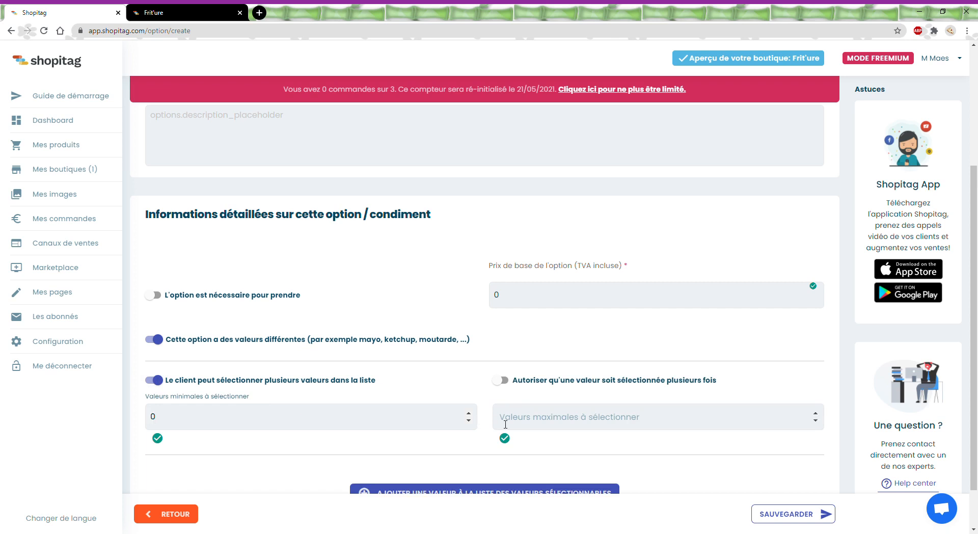
click(529, 426)
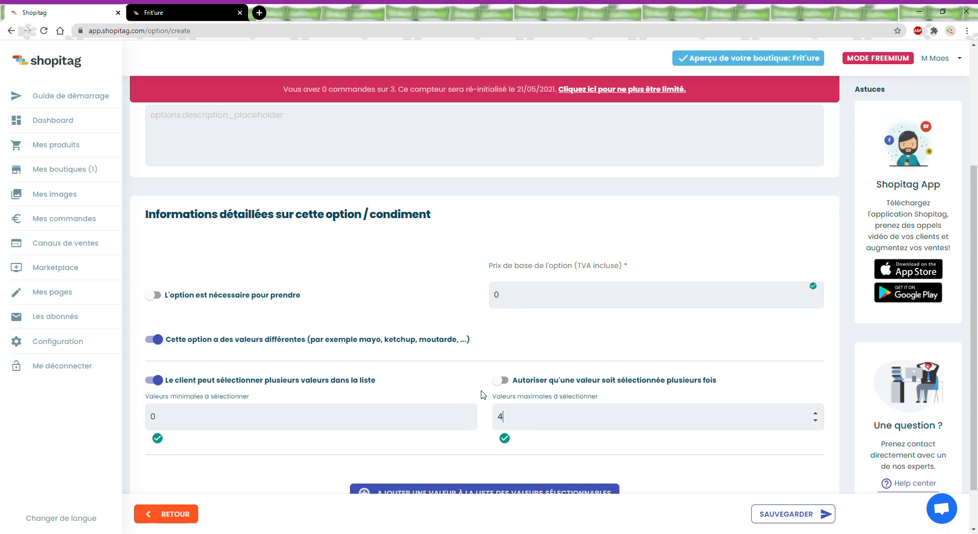
Add a selectable value named "Cornichons" with a price variation of 0.2 to the Suppléments option
scroll(483, 395, down, 1)
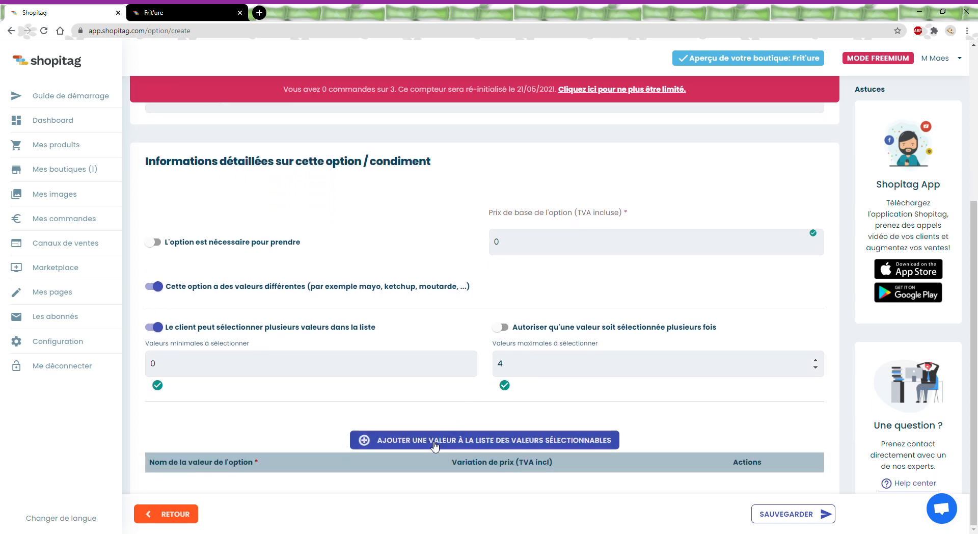
click(435, 445)
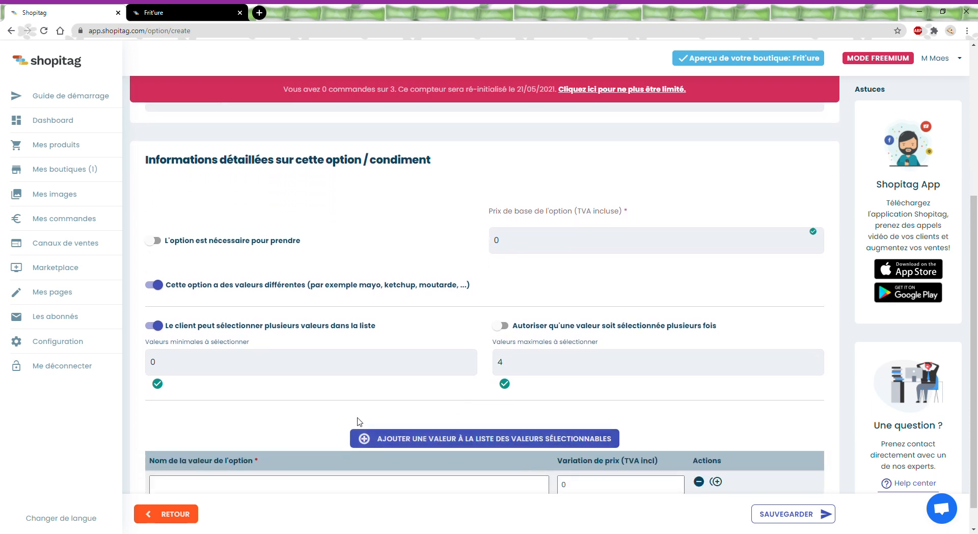
scroll(357, 438, down, 1)
click(245, 462)
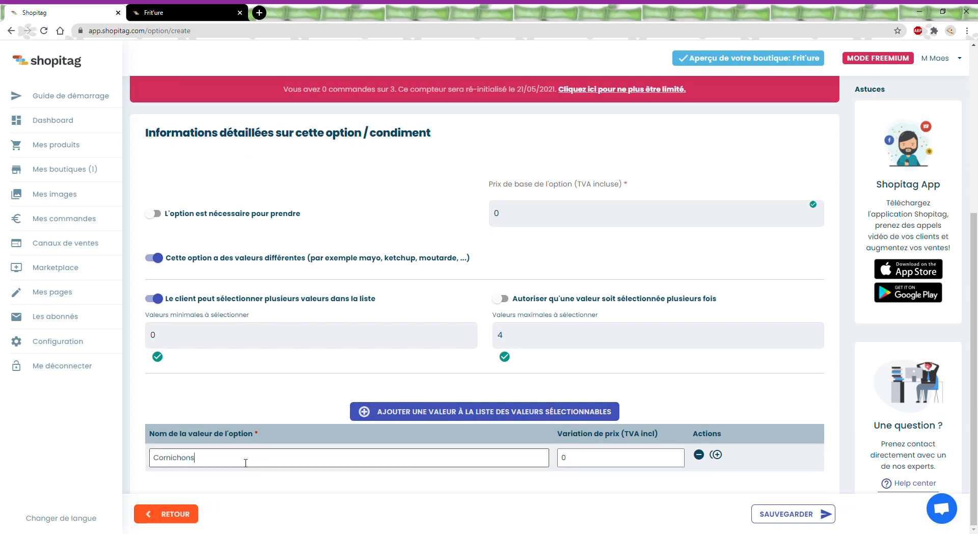
click(586, 462)
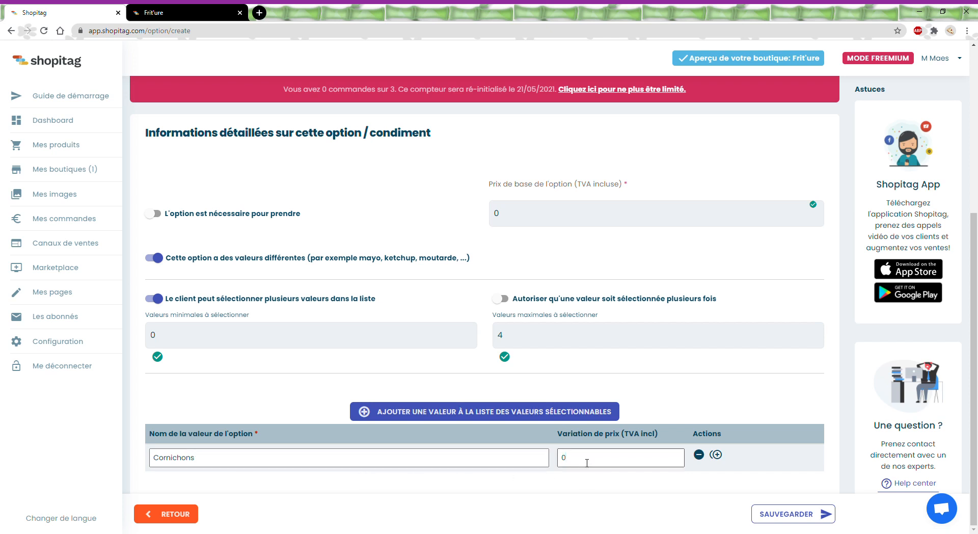
Add a second supplement value named "Oignons" with a price variation of 0.2
click(517, 412)
scroll(316, 477, down, 1)
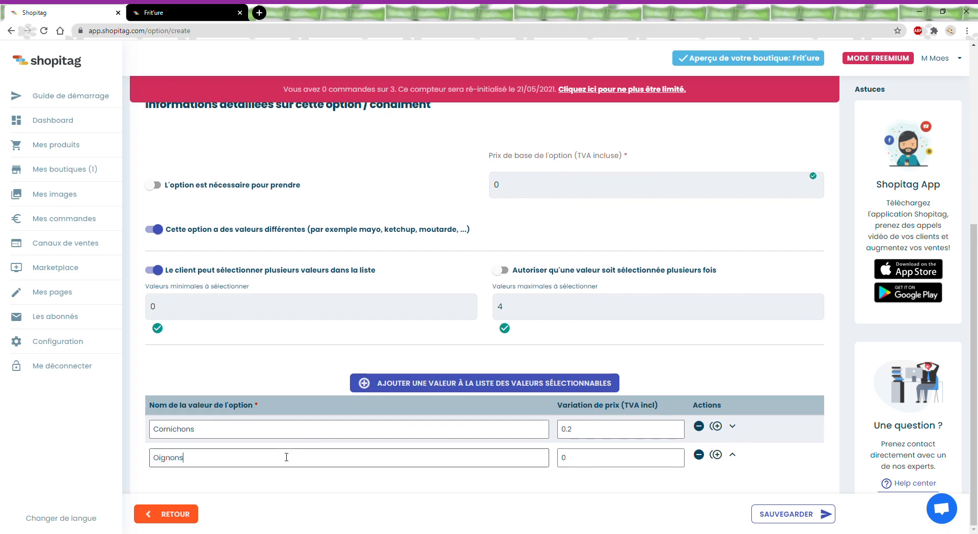
click(597, 465)
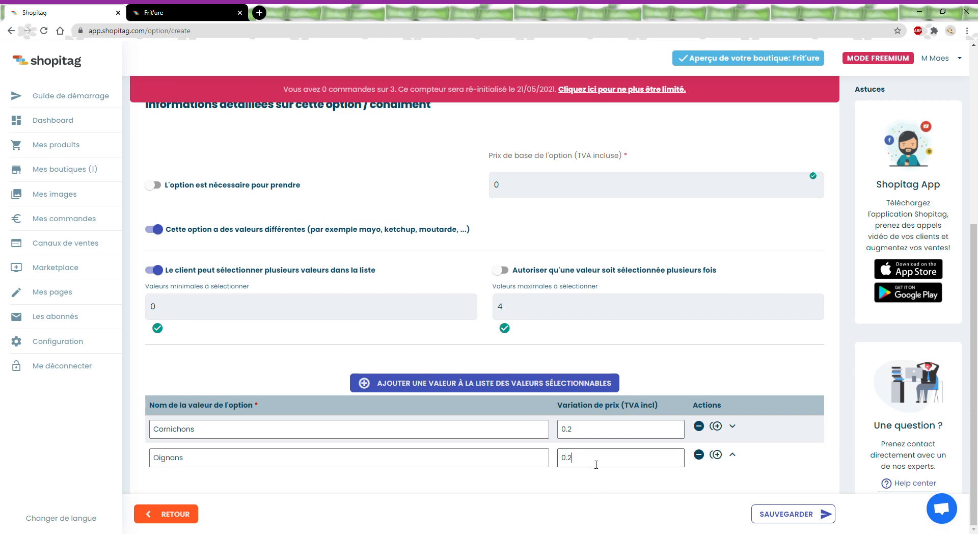
text(.2)
Add a third selectable value named "Double viande" with a price variation of 1 to the Suppléments option
click(458, 389)
scroll(340, 416, down, 1)
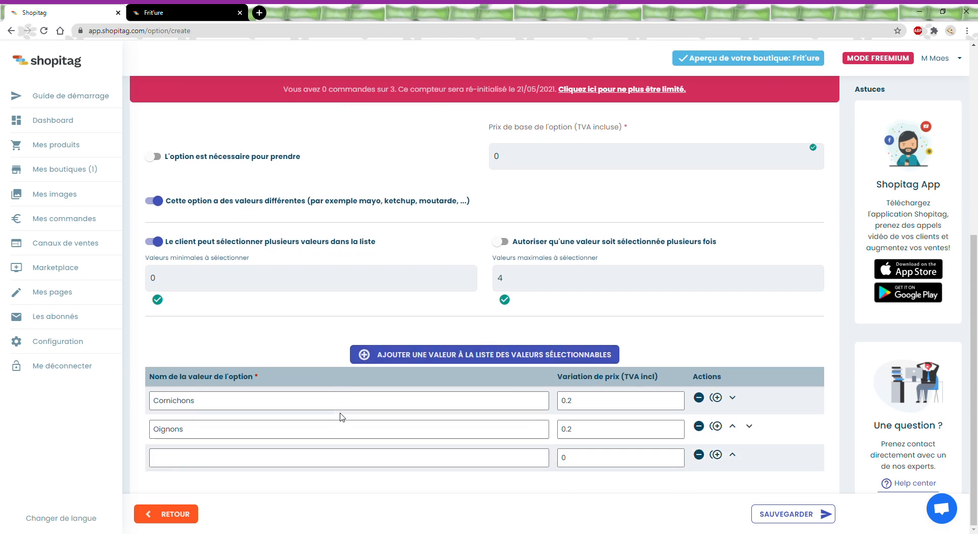
click(300, 455)
text(D)
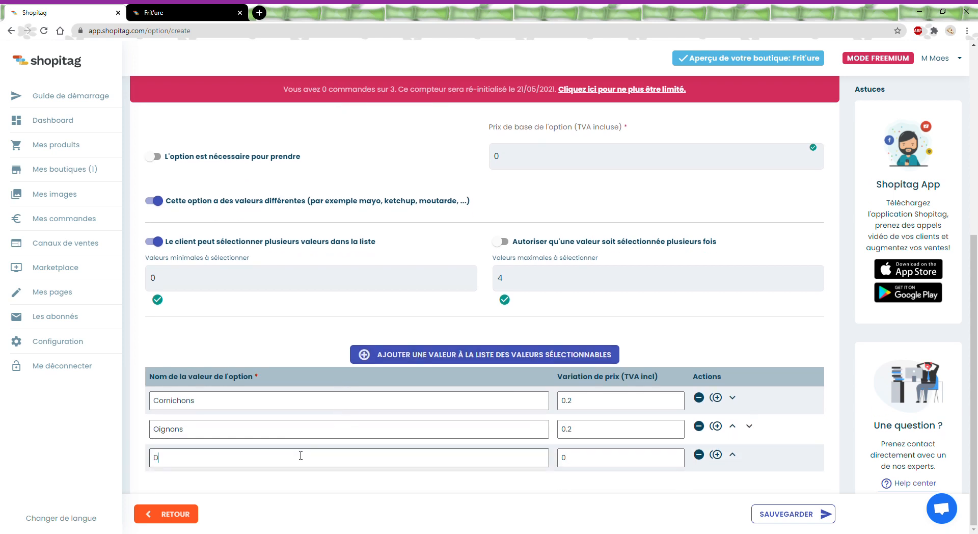
text(ouble viande)
click(387, 476)
click(576, 466)
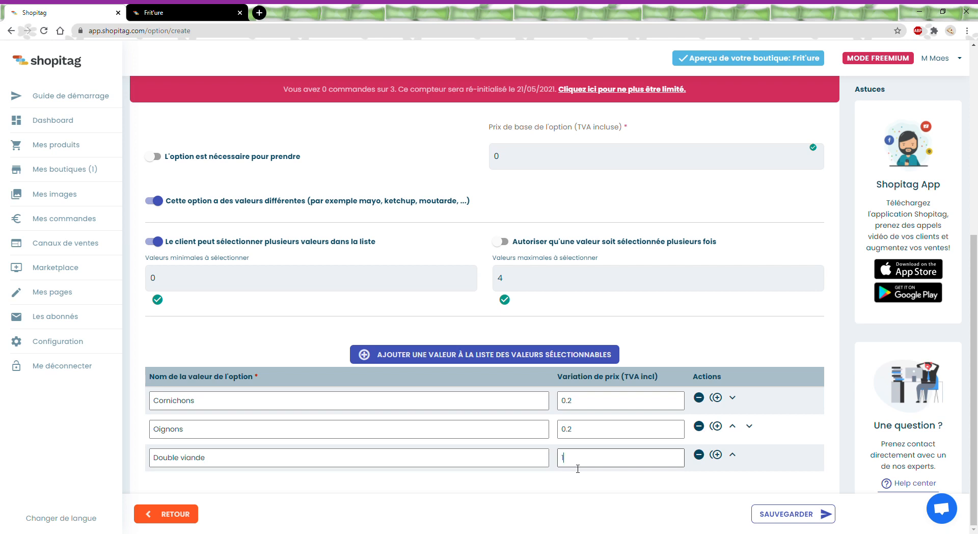
text(1)
Add a fourth selectable value named "Double fromage" with a price variation of 0.5, and save the Suppléments option
click(433, 354)
scroll(374, 411, down, 1)
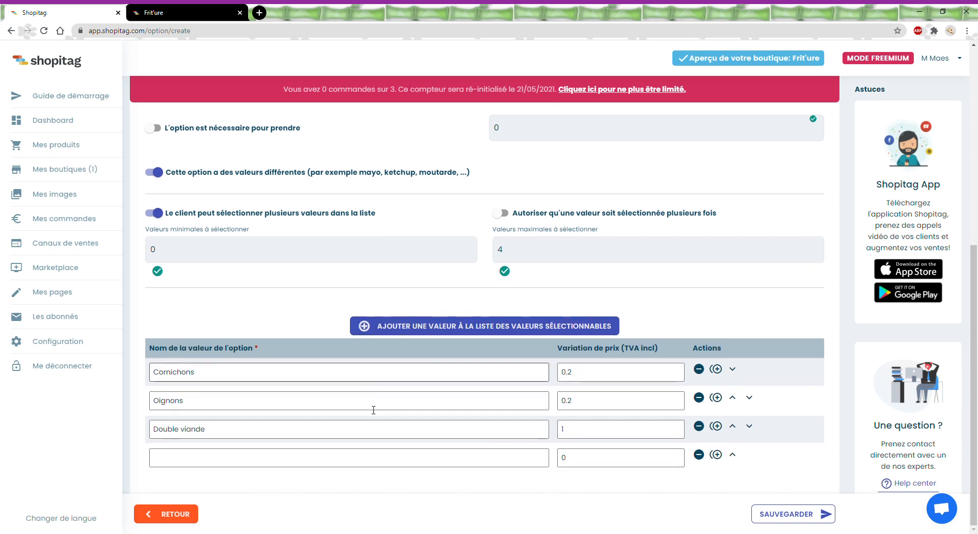
click(274, 468)
text(Double )
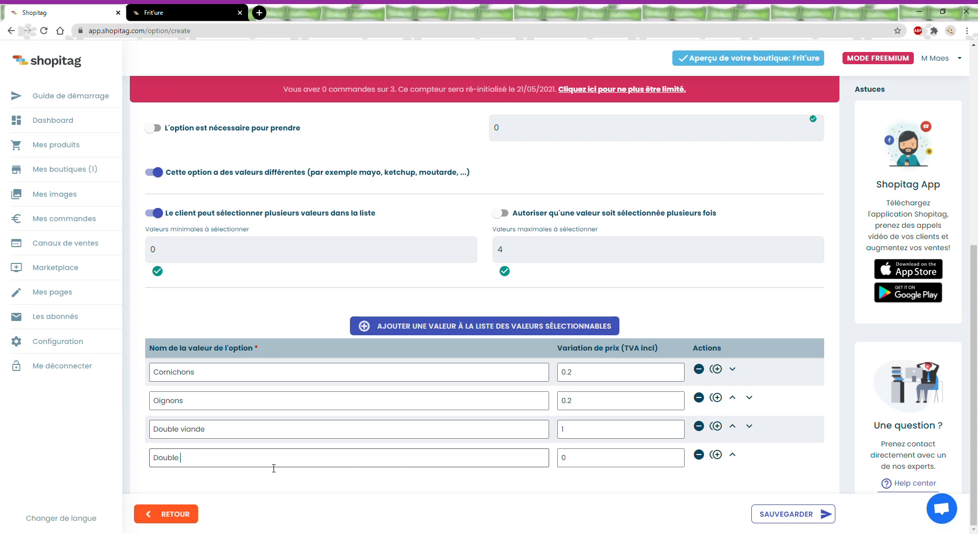
text(fromage)
click(581, 465)
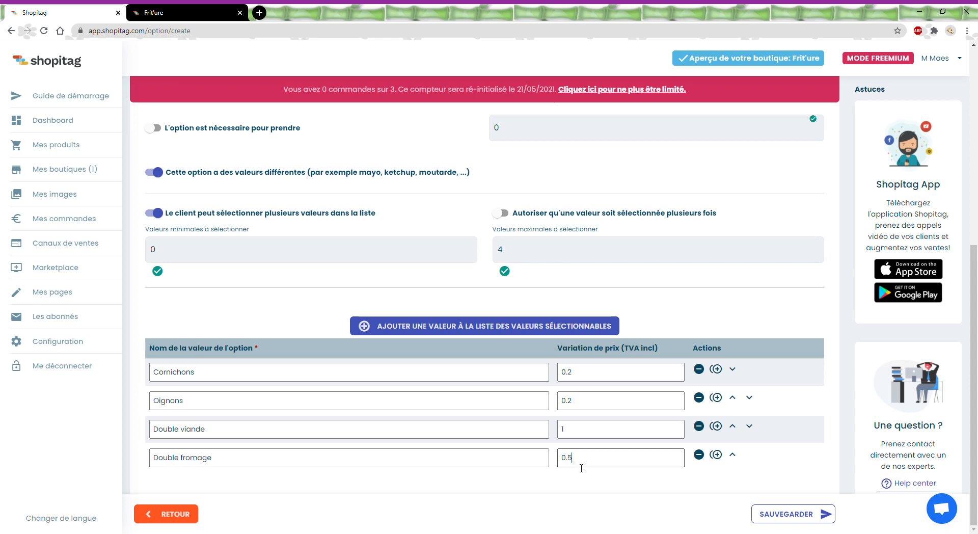
click(782, 517)
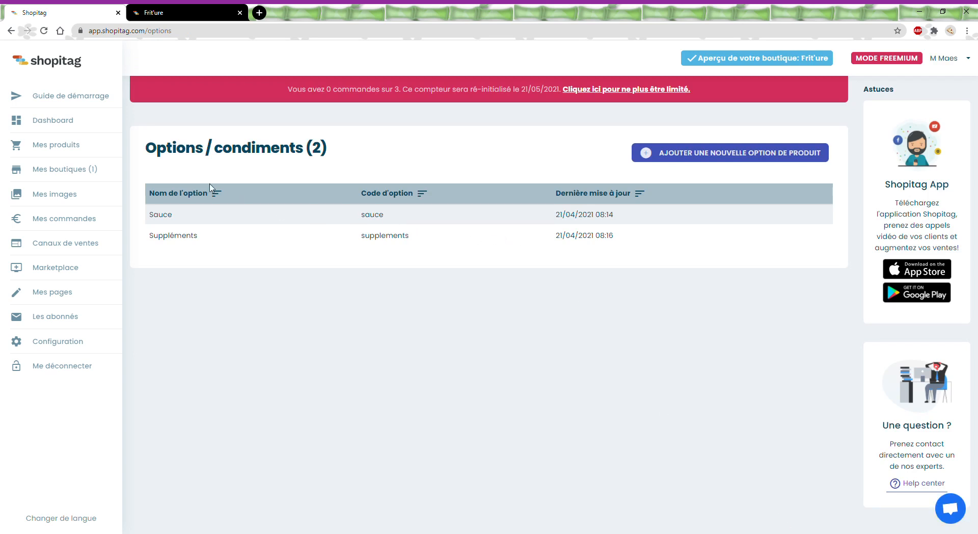
Open the Bicky product for editing, attach the Suppléments option to it and save the product
click(94, 146)
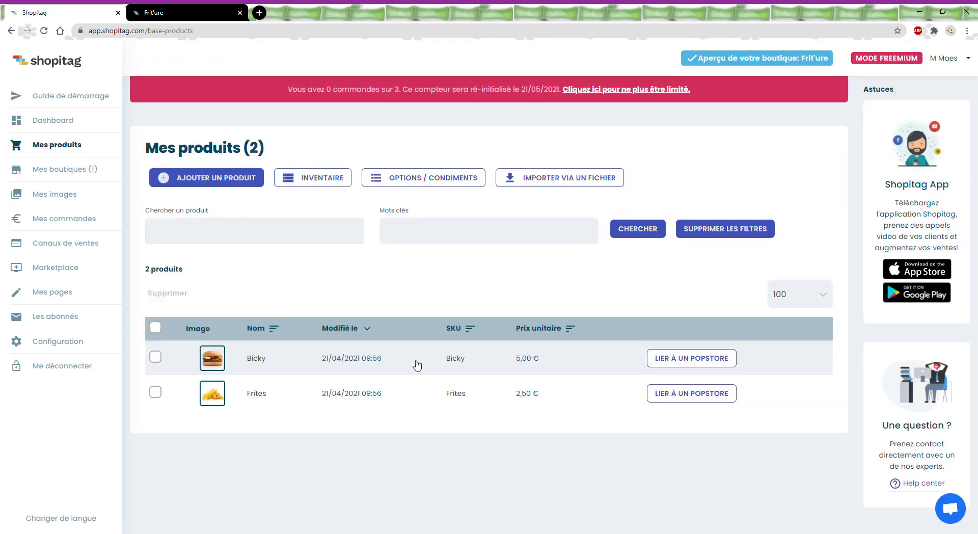
click(279, 363)
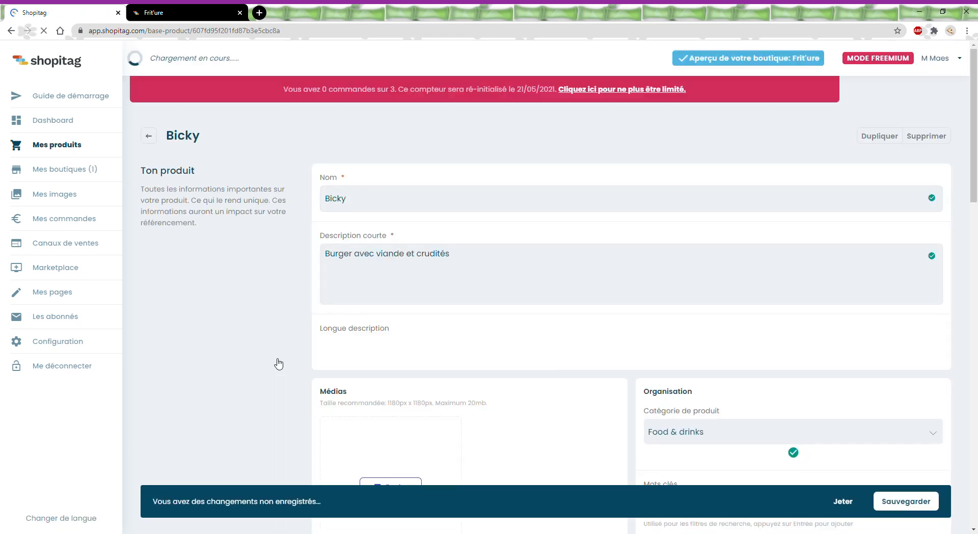
scroll(278, 385, down, 5)
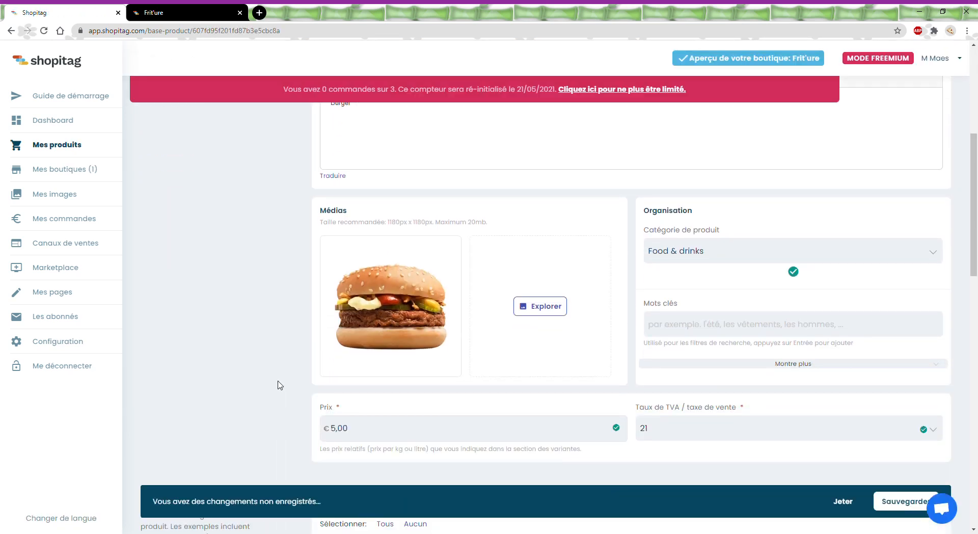
scroll(278, 385, down, 2)
scroll(279, 385, down, 2)
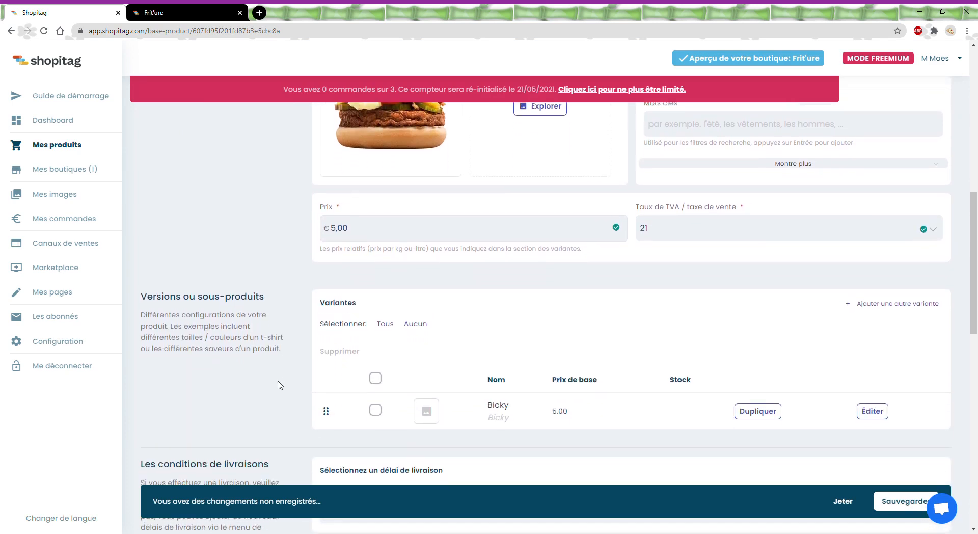
scroll(280, 384, down, 3)
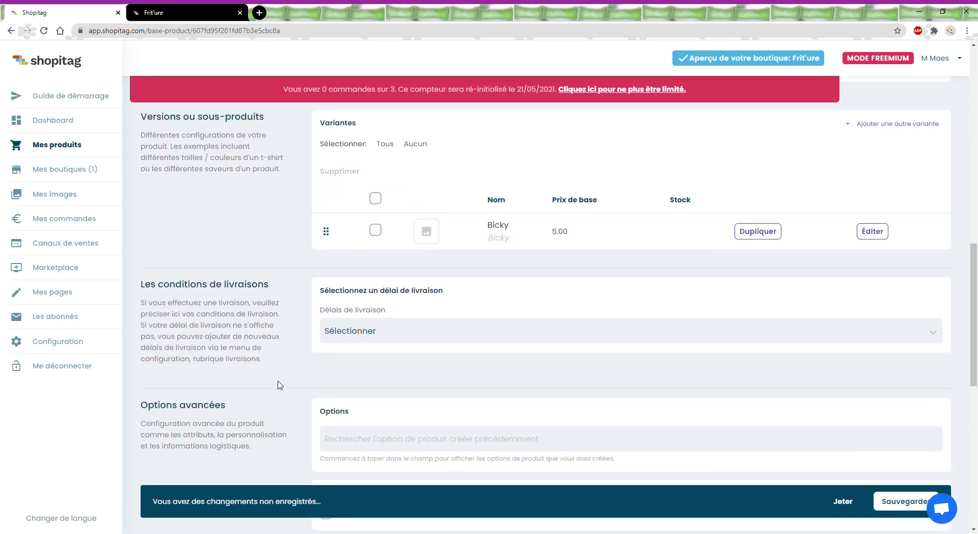
scroll(278, 384, down, 1)
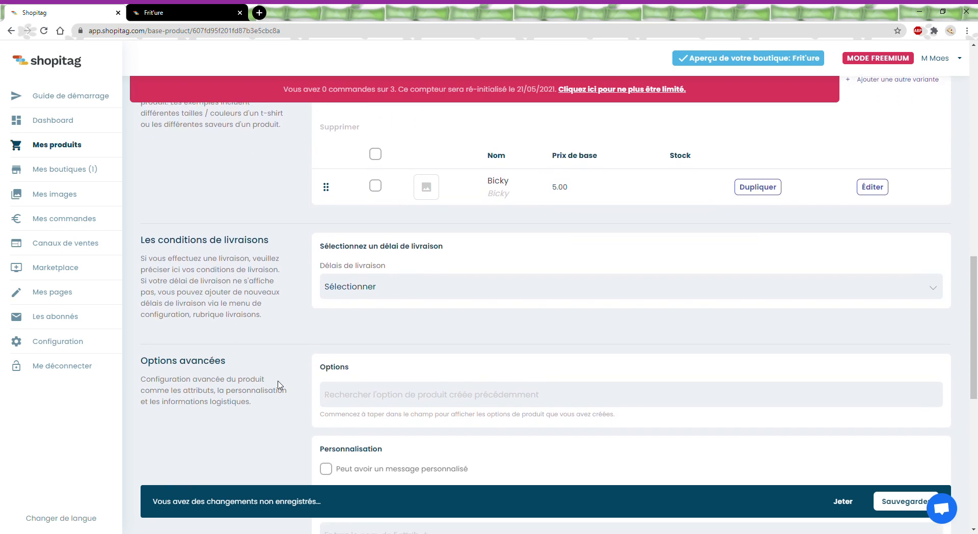
scroll(278, 386, down, 1)
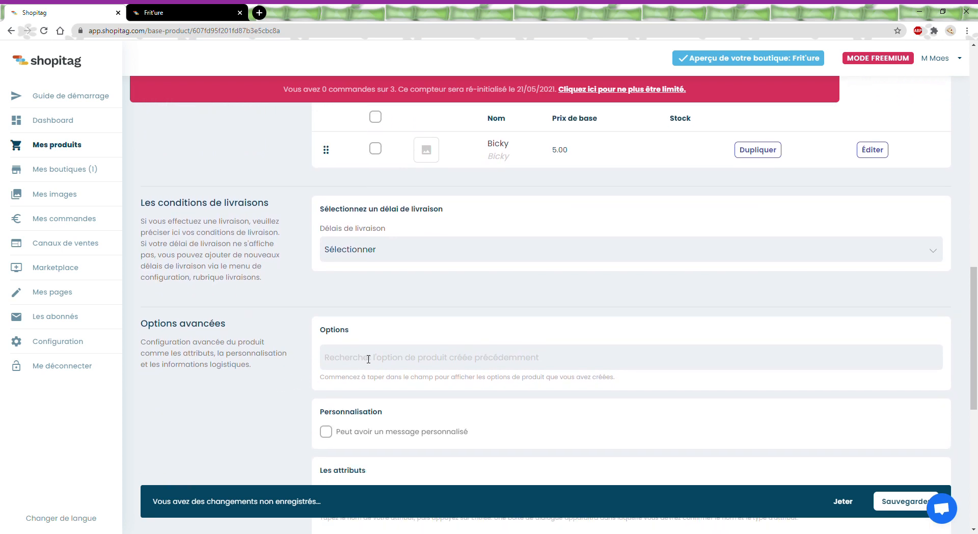
text(S)
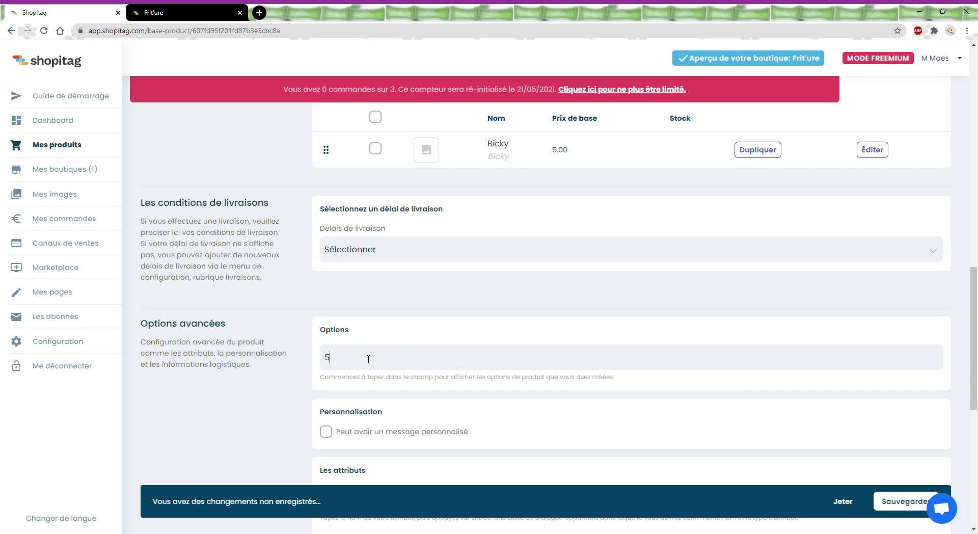
click(367, 392)
scroll(300, 390, down, 2)
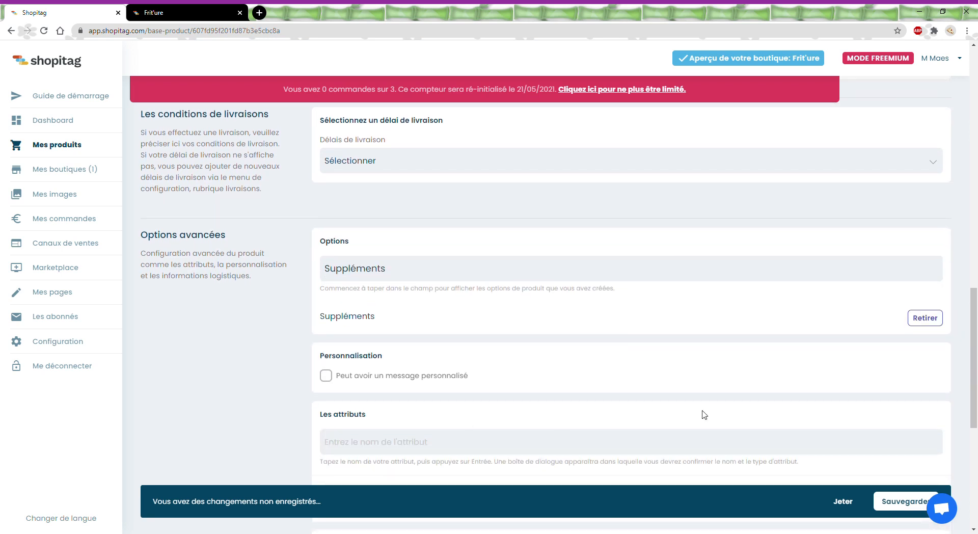
click(894, 502)
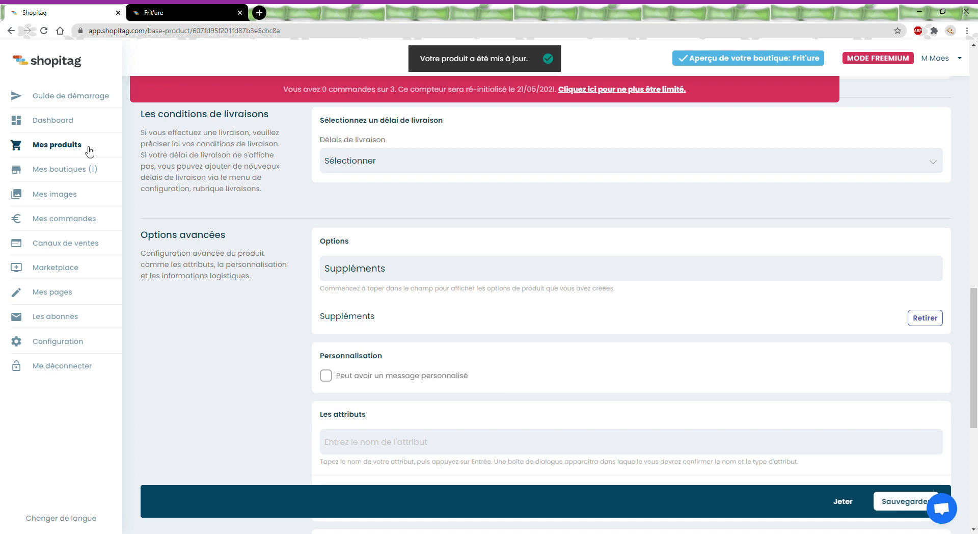
Open the Frites product for editing, attach the Sauce option to it and save the product
click(90, 151)
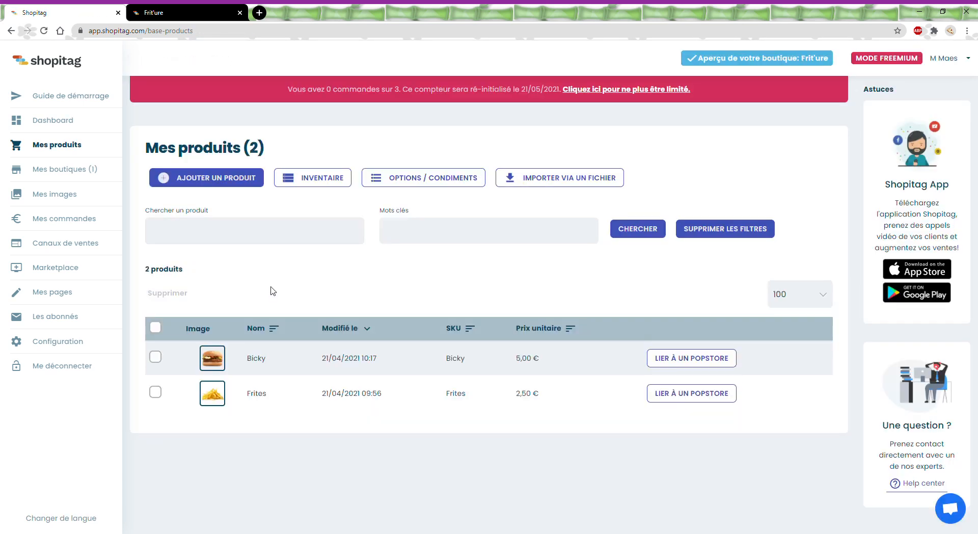
click(265, 397)
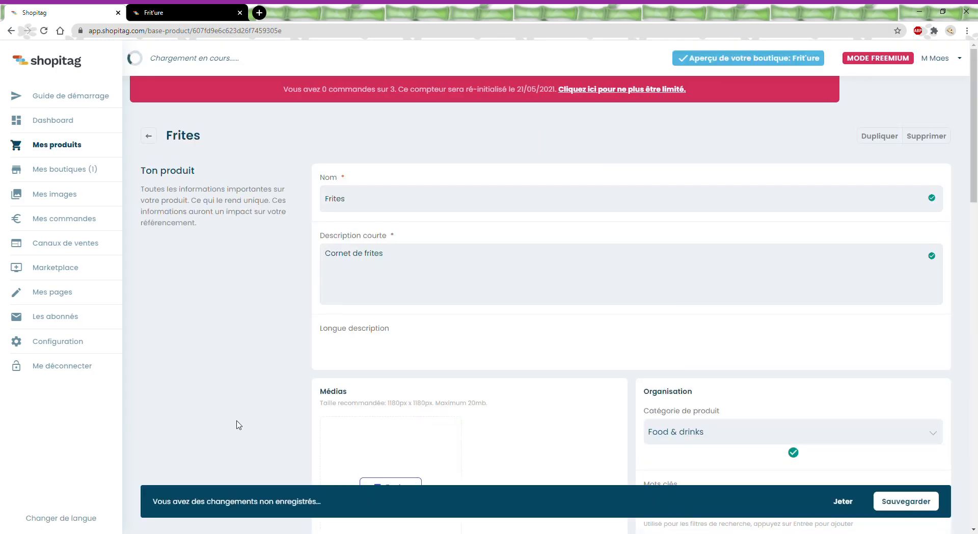
scroll(237, 423, down, 5)
scroll(237, 423, down, 7)
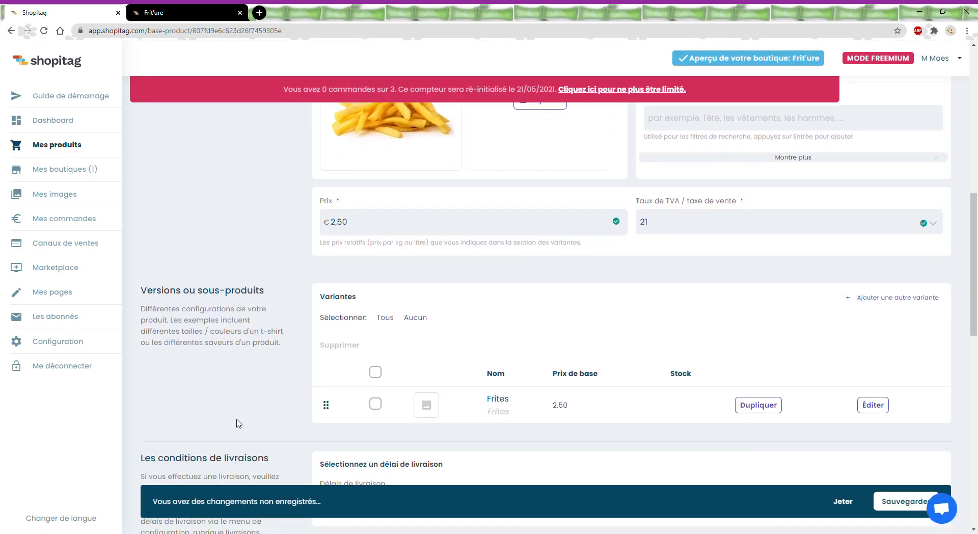
scroll(240, 420, down, 2)
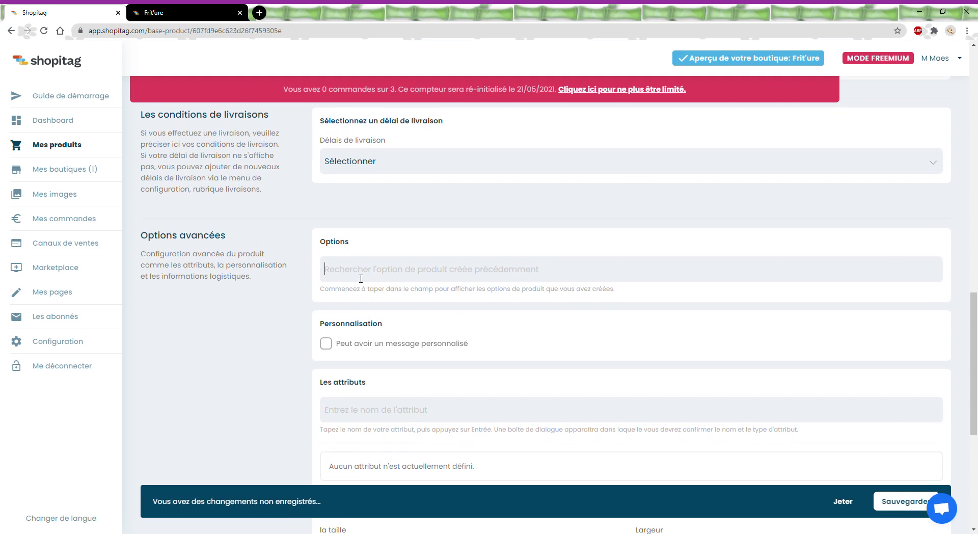
click(361, 276)
text(S)
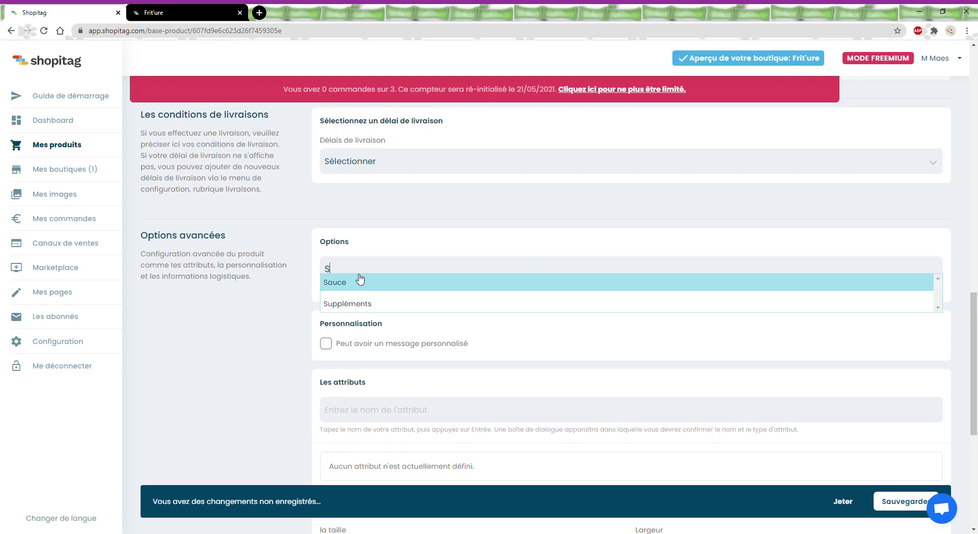
click(360, 281)
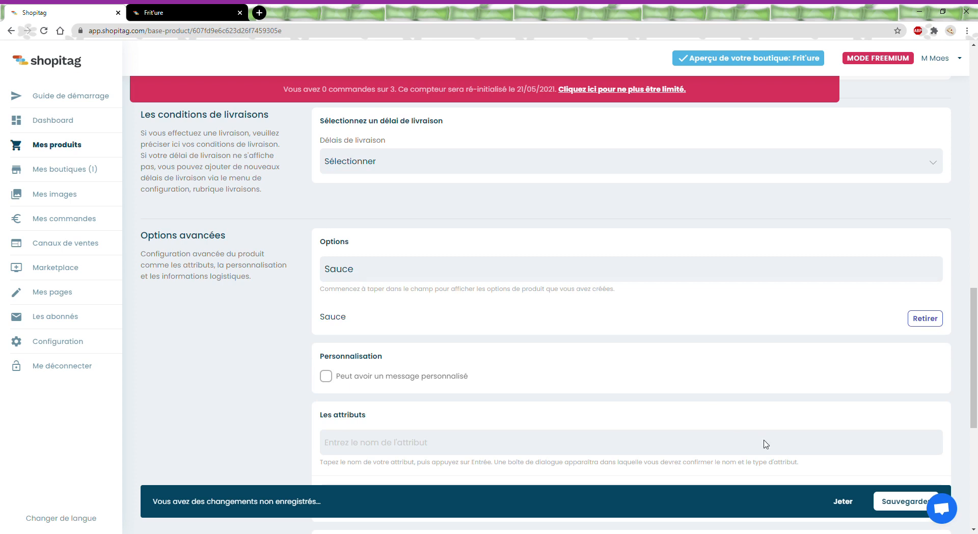
click(894, 506)
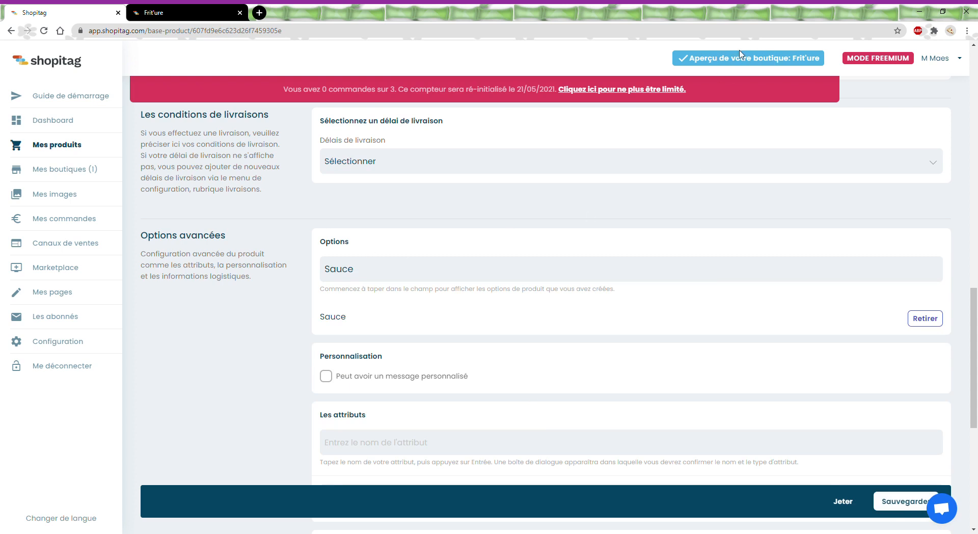
Preview the Frit'ure shop and examine the Bicky product page, including its additional information
click(743, 62)
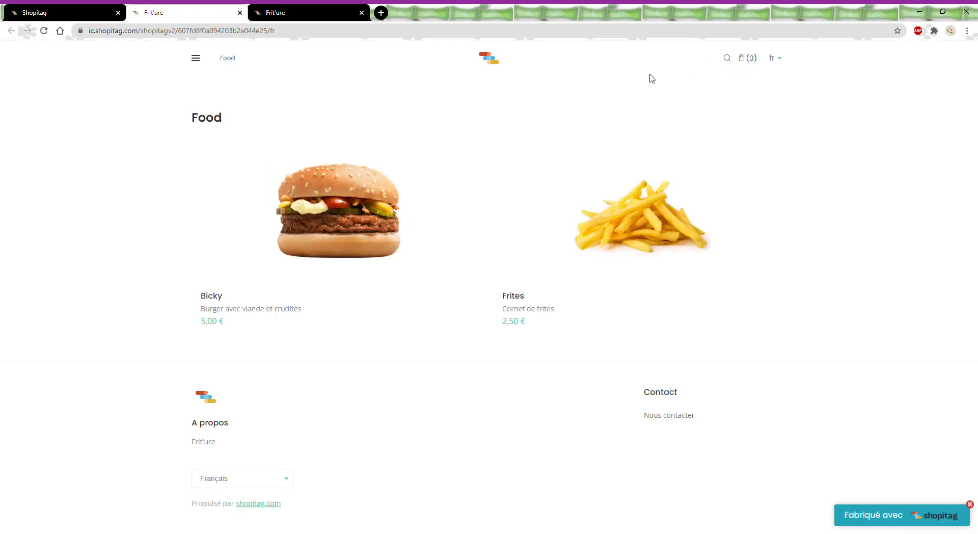
click(371, 216)
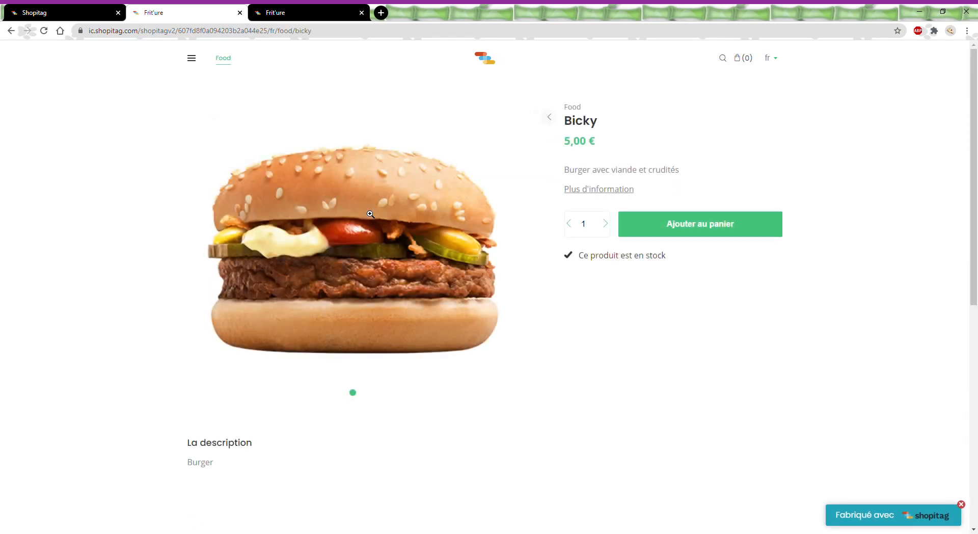
click(624, 192)
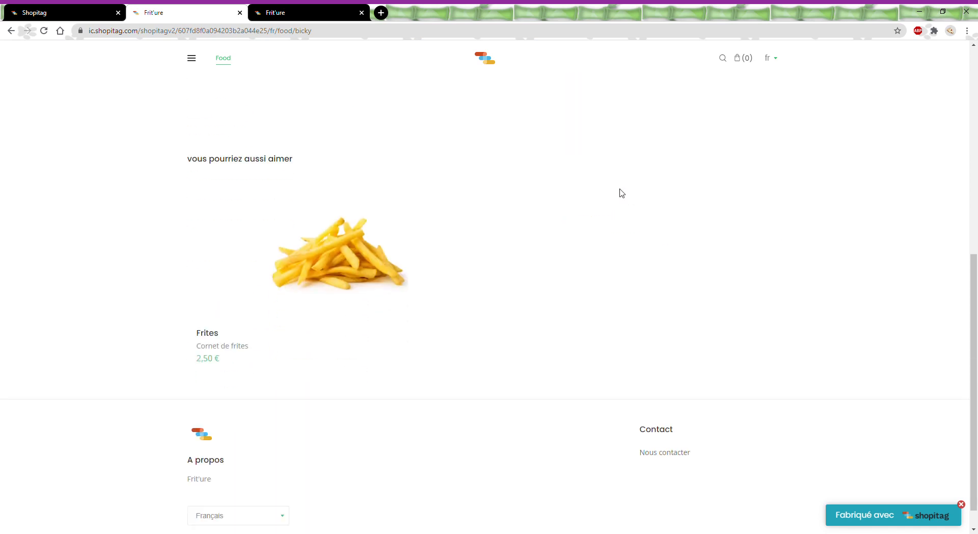
scroll(621, 192, up, 10)
Add one Bicky to the cart with the supplements Cornichons, Oignons, Double viande and Double fromage selected
click(665, 231)
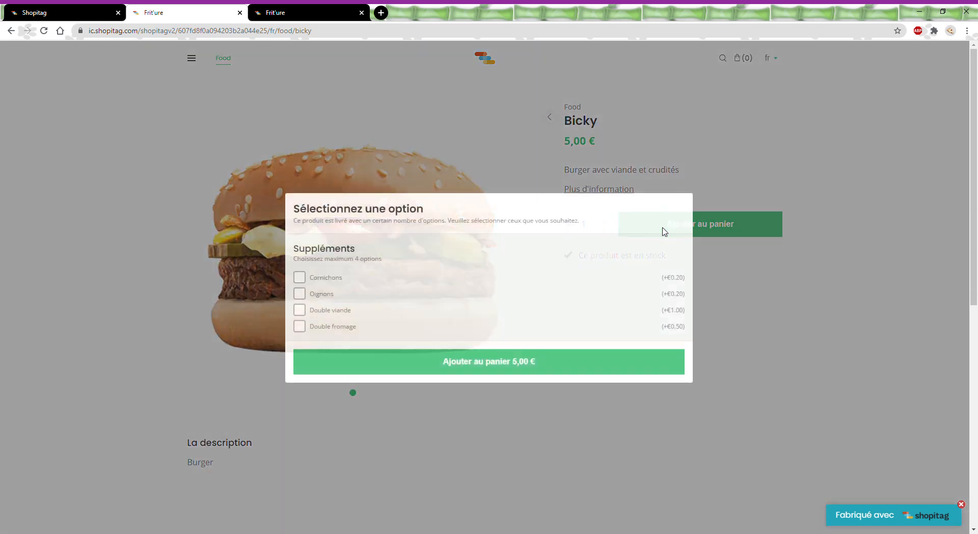
click(301, 277)
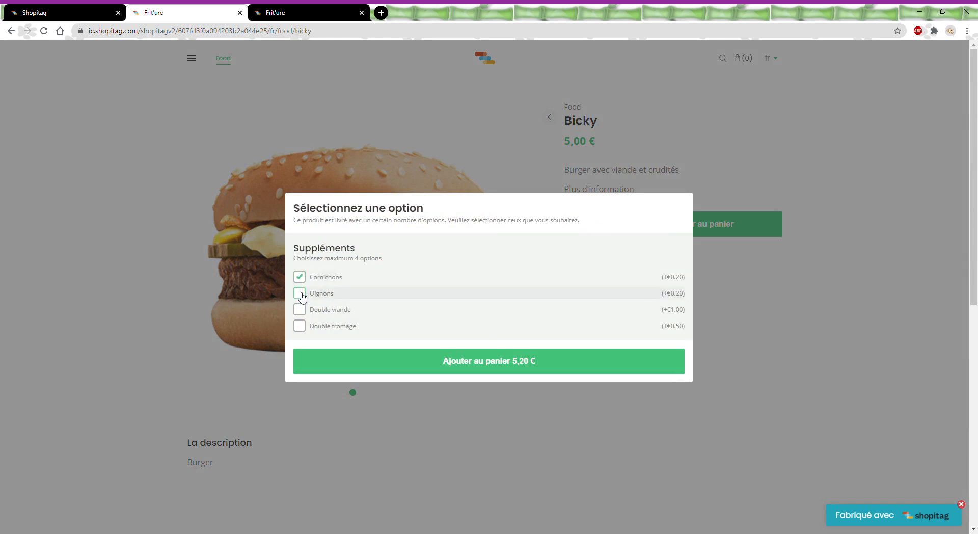
click(301, 327)
click(332, 359)
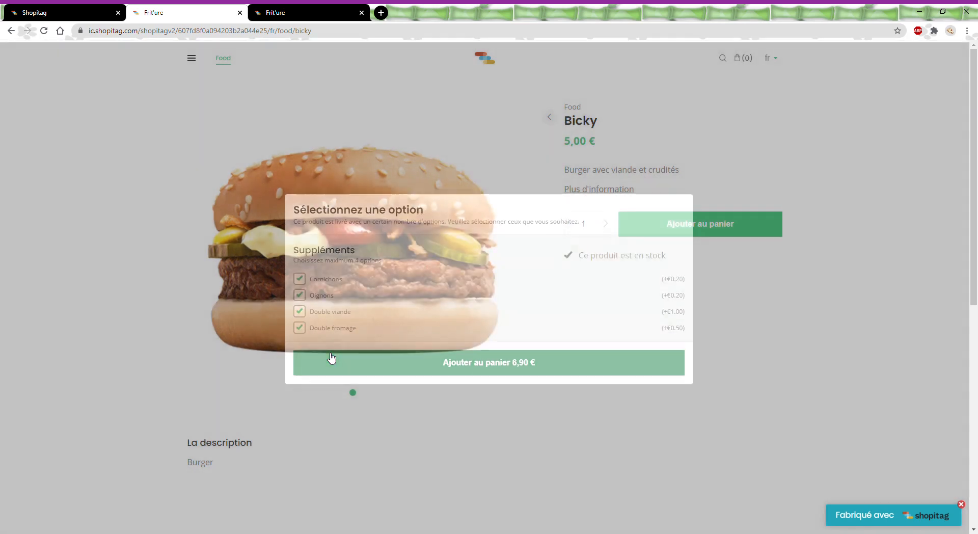